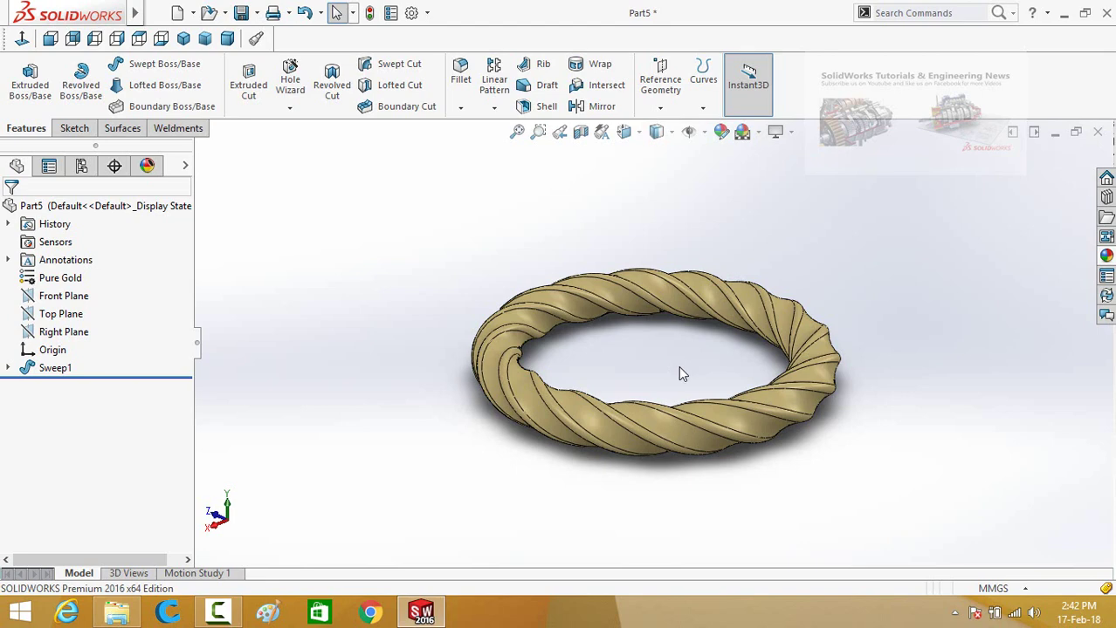
Step: Under Customize > Keyboard, assign the C key to the Circle command, replacing Expand/Collapse Tree
middle_click_drag(679, 367, 665, 380)
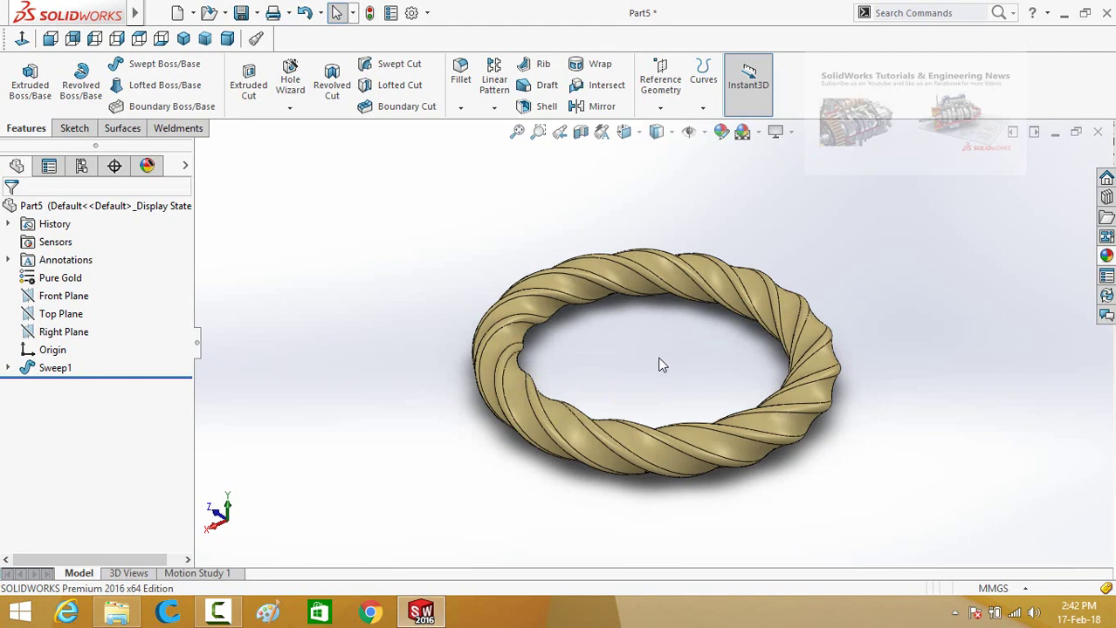
mouse_move(659, 367)
middle_mouse_down()
mouse_move(652, 318)
mouse_move(650, 393)
mouse_move(460, 240)
middle_mouse_up()
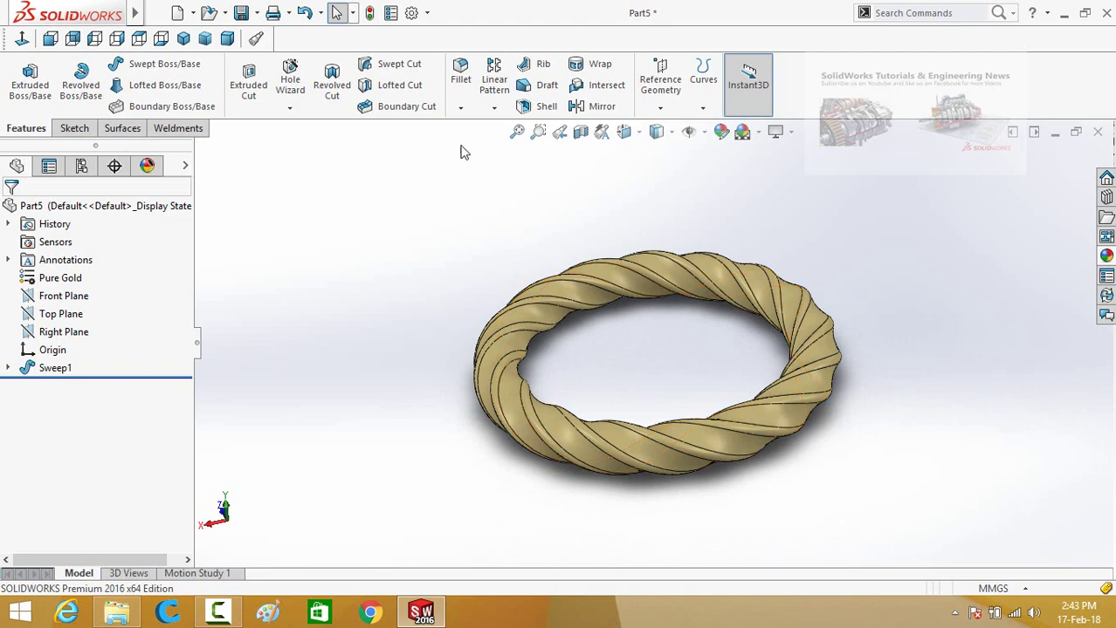
left_click(427, 17)
left_click(446, 56)
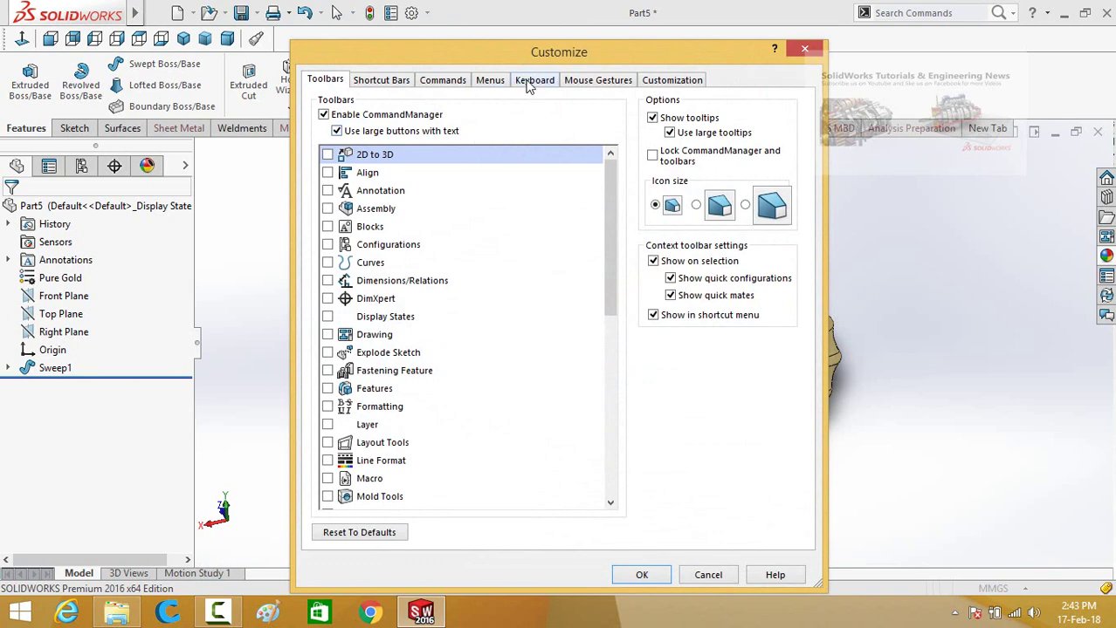
left_click(531, 81)
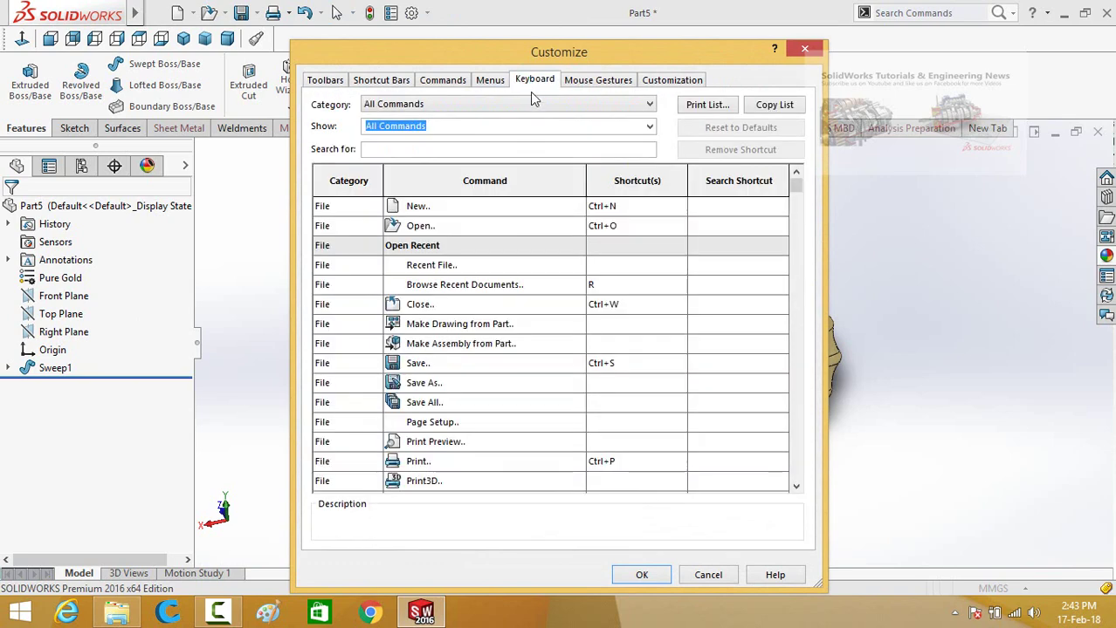
left_click(386, 148)
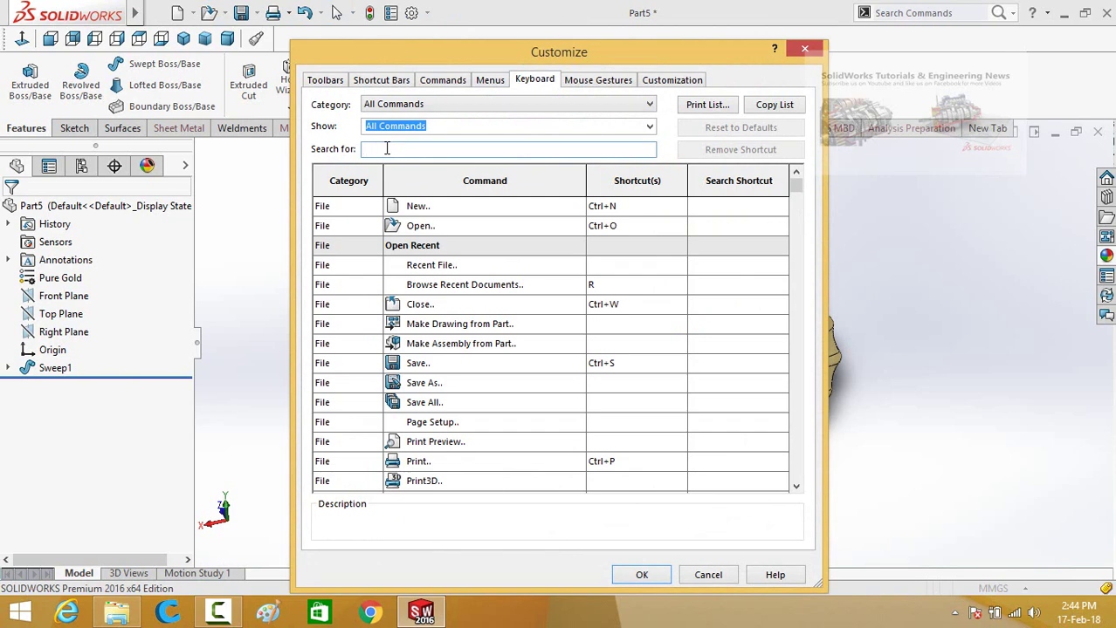
type("circle")
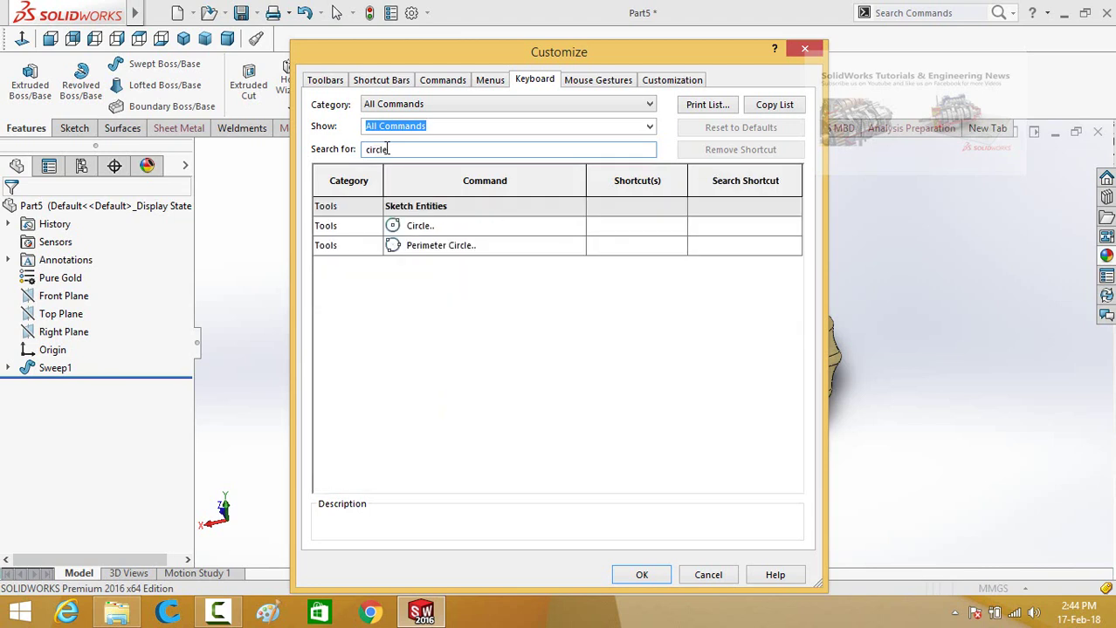
left_click(635, 233)
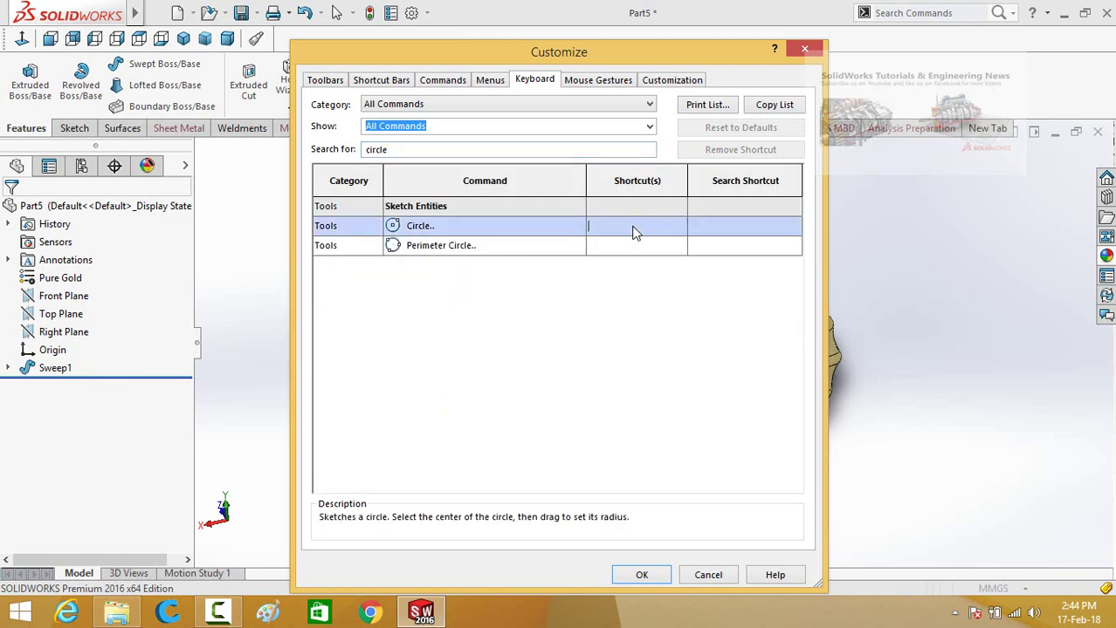
key("c")
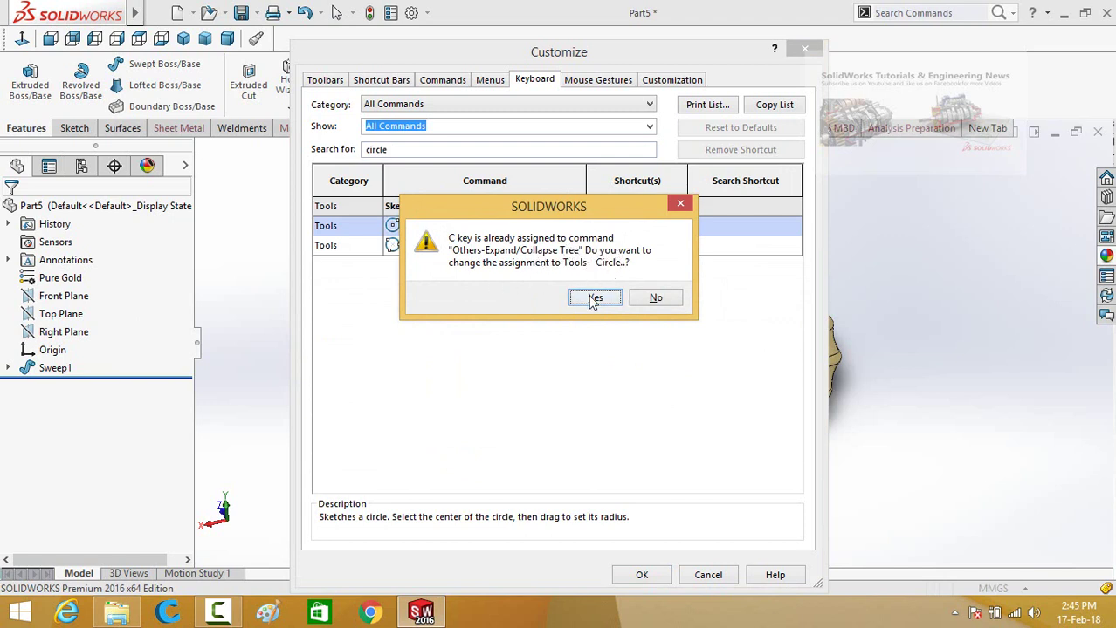
left_click(593, 299)
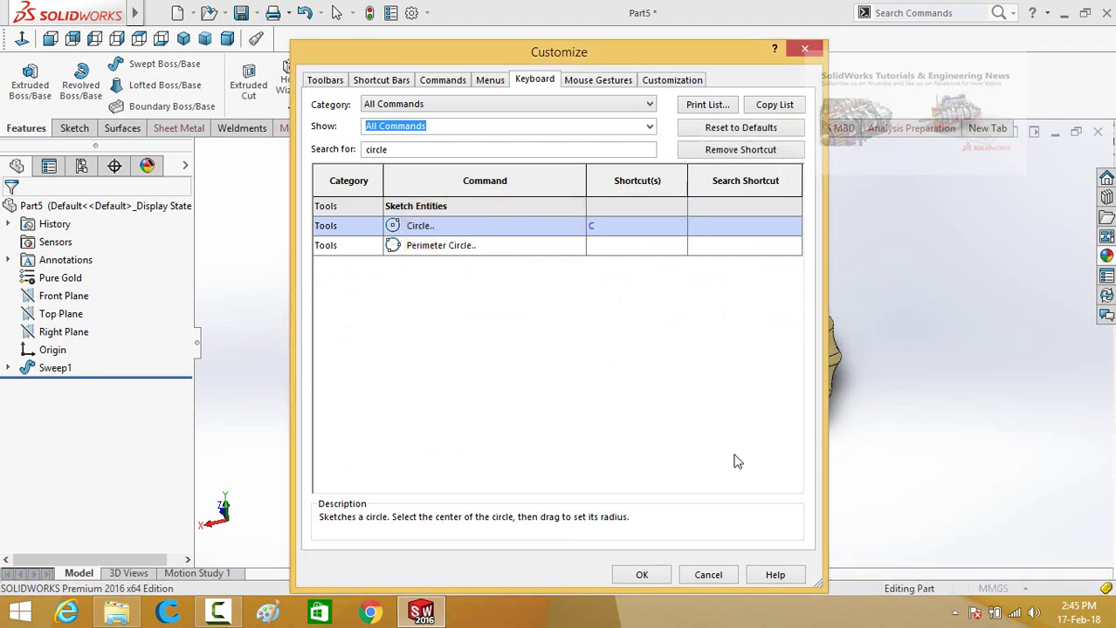
Step: Apply the shortcut change, then subscribe to SolidWorks Tutorials & Engineering News on YouTube
left_click(642, 578)
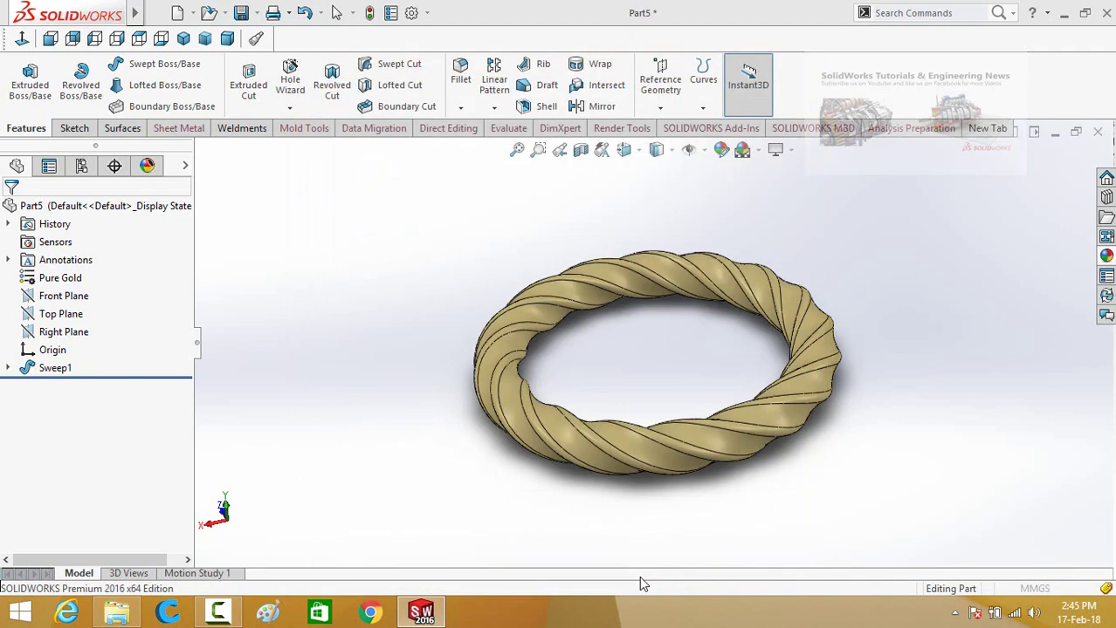
middle_click_drag(442, 307, 474, 306)
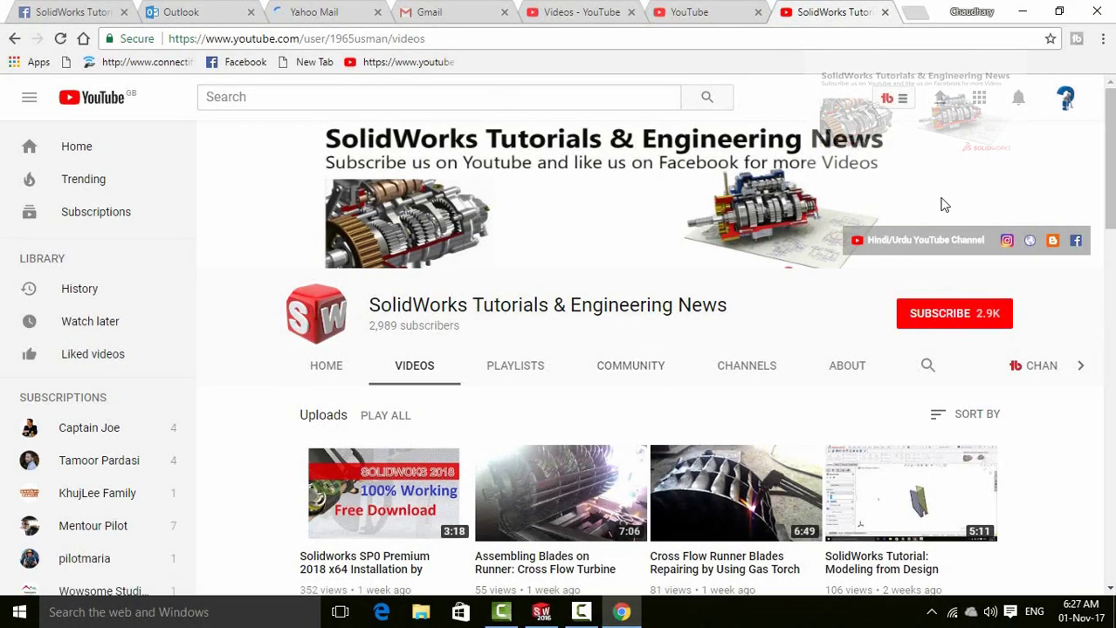
scroll(1036, 437, "down", 1)
scroll(1036, 437, "down", 5)
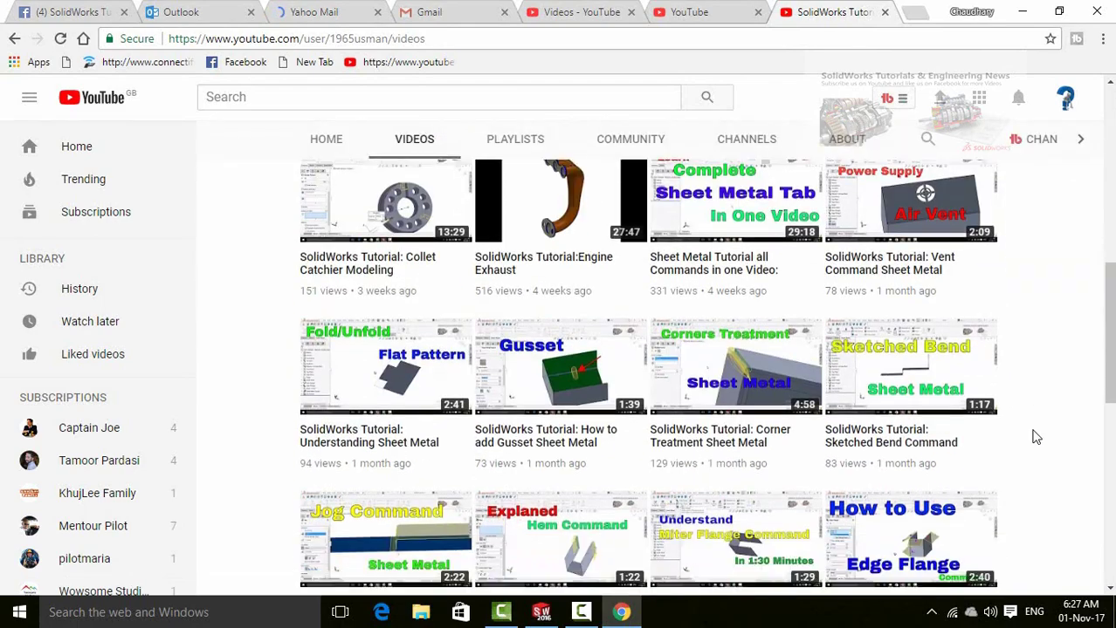
scroll(1035, 436, "down", 5)
scroll(1035, 436, "down", 3)
scroll(1036, 437, "up", 5)
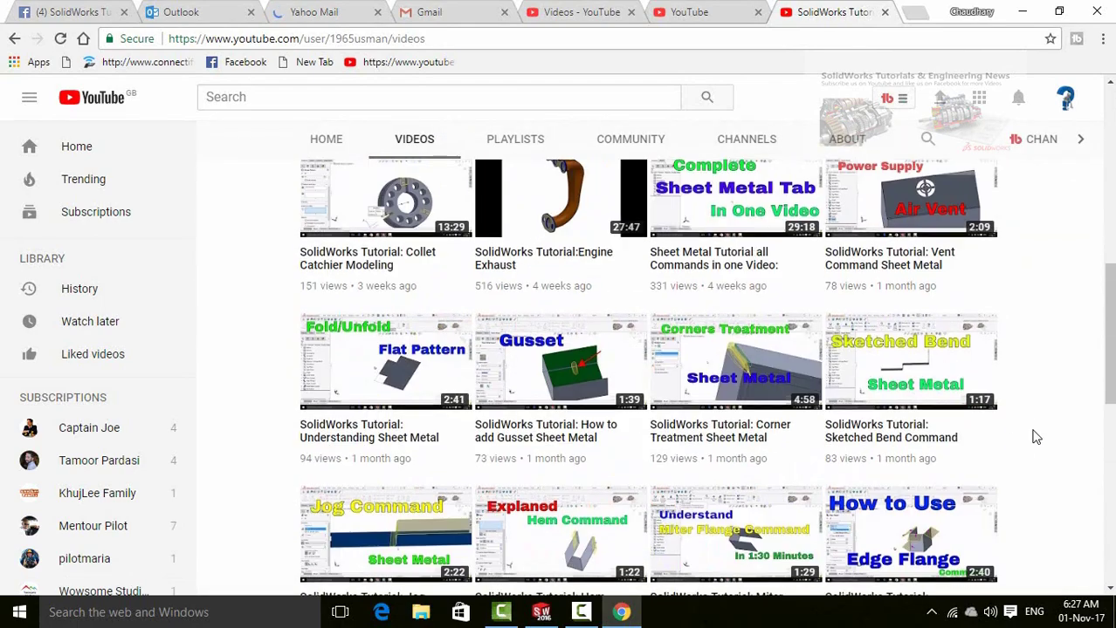
scroll(1035, 436, "up", 8)
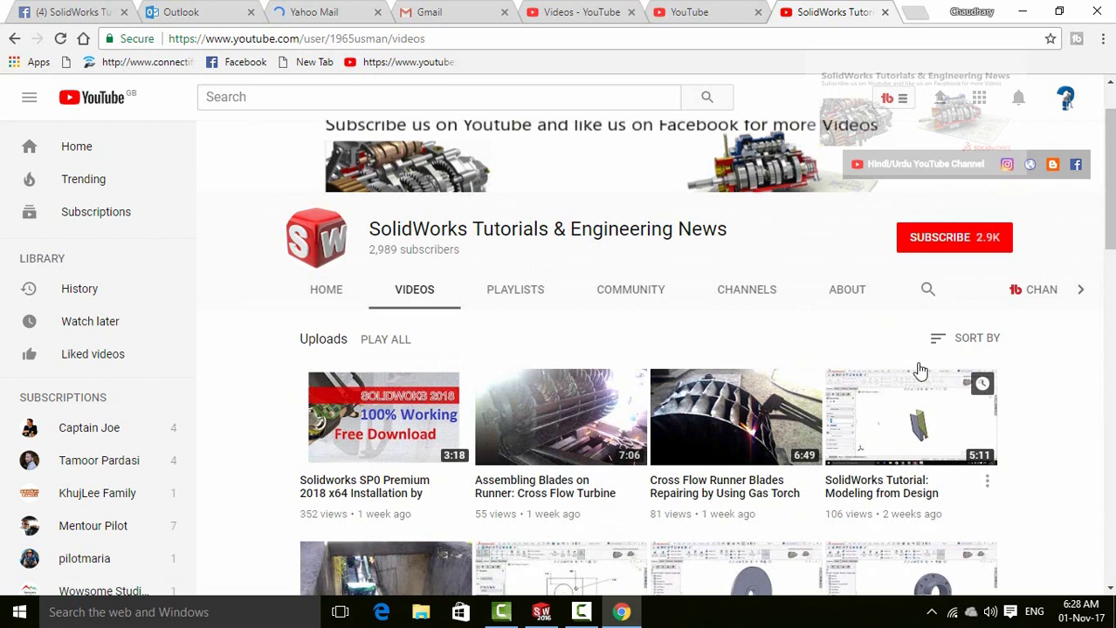
left_click(921, 243)
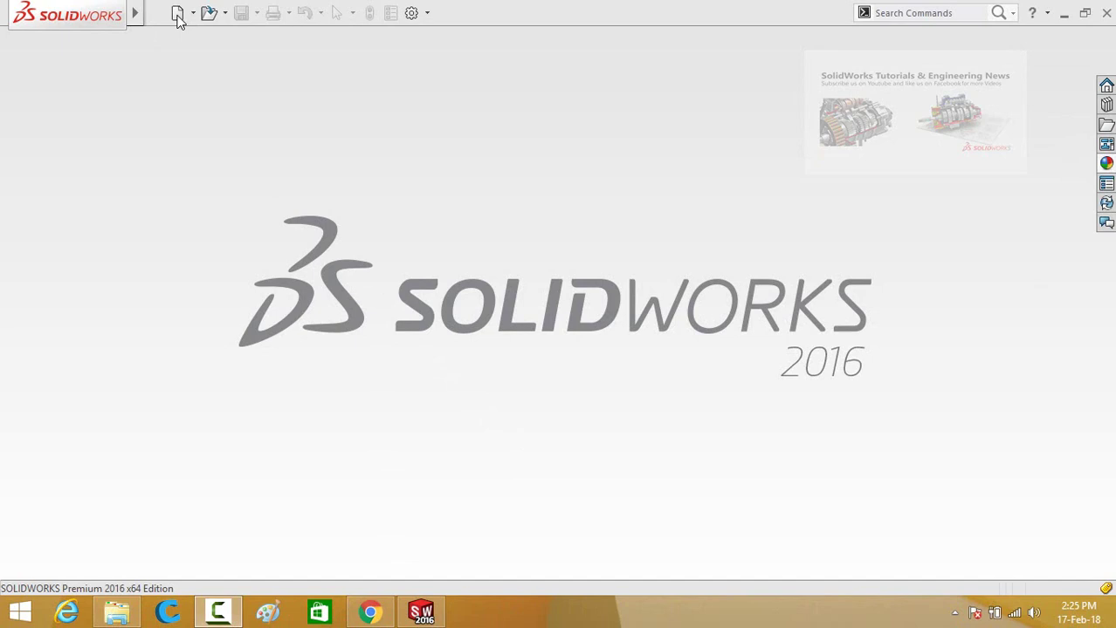
Step: Create a new part and sketch a circle on the Top Plane centred on the origin
left_click(177, 16)
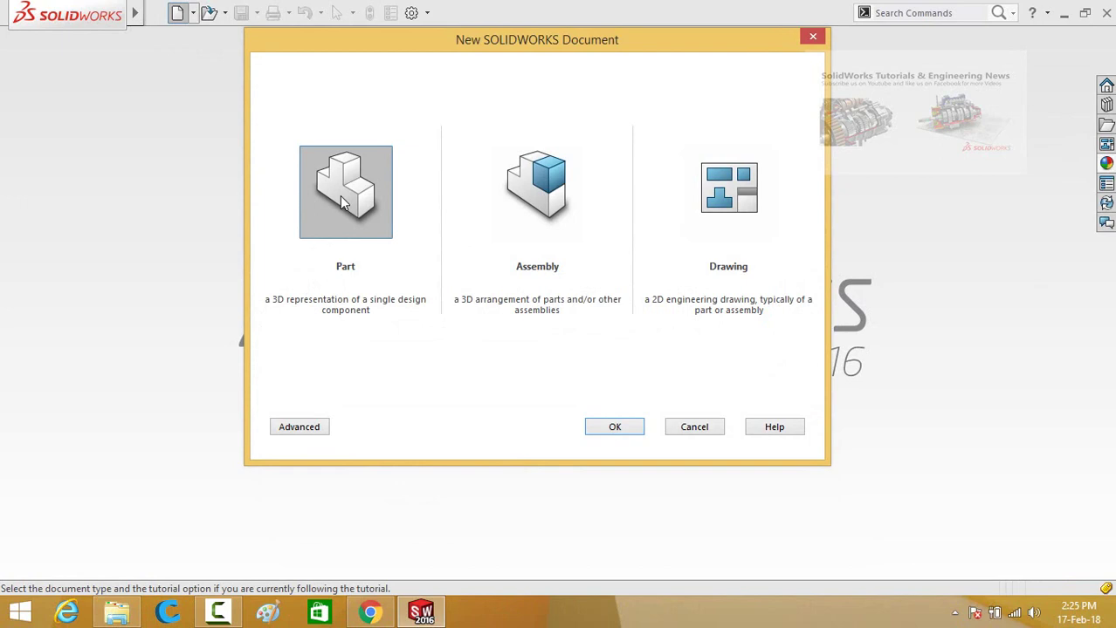
double_click(342, 200)
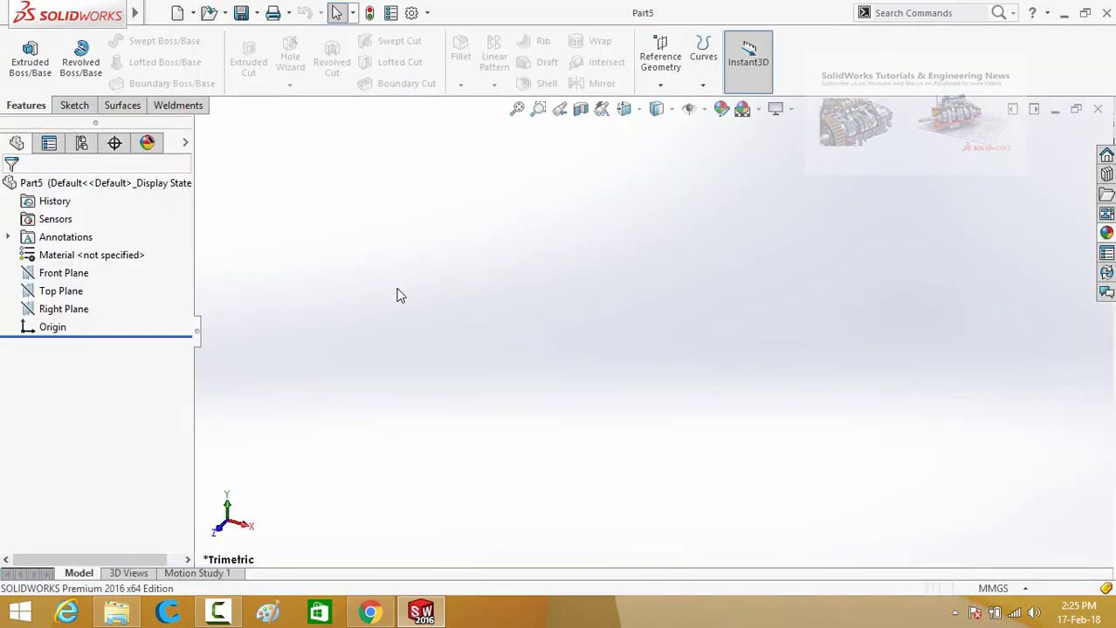
left_click(29, 297)
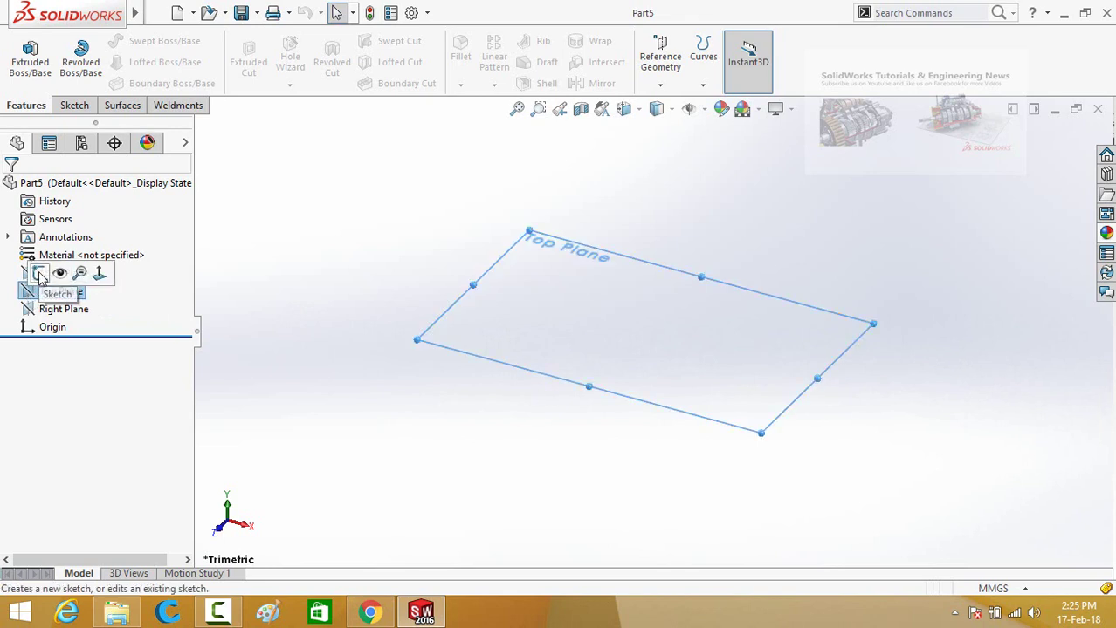
left_click(39, 277)
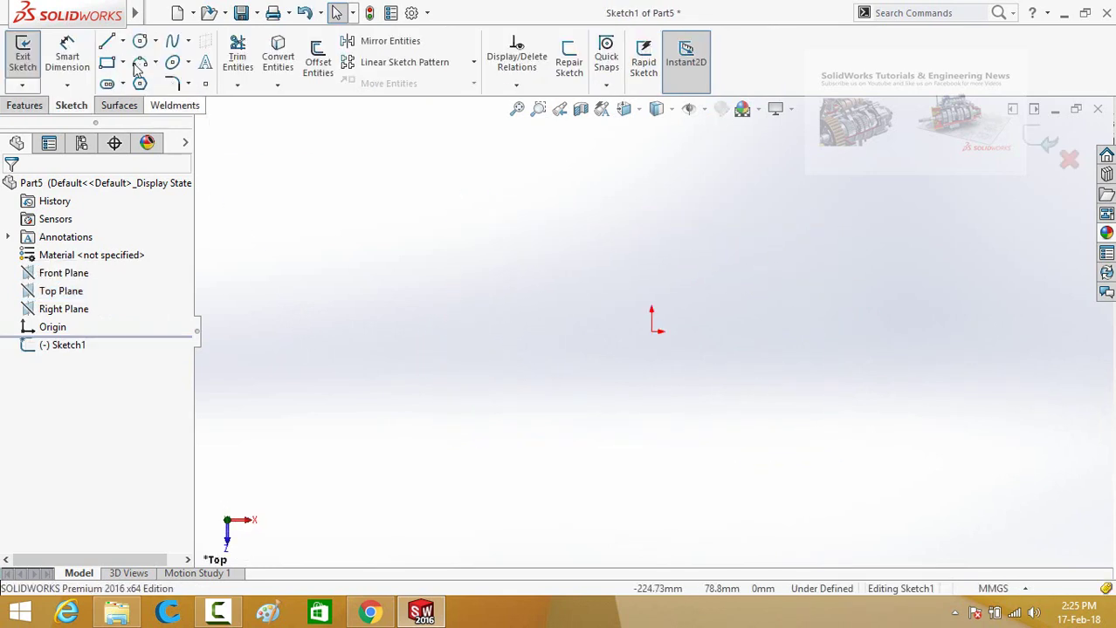
left_click(138, 44)
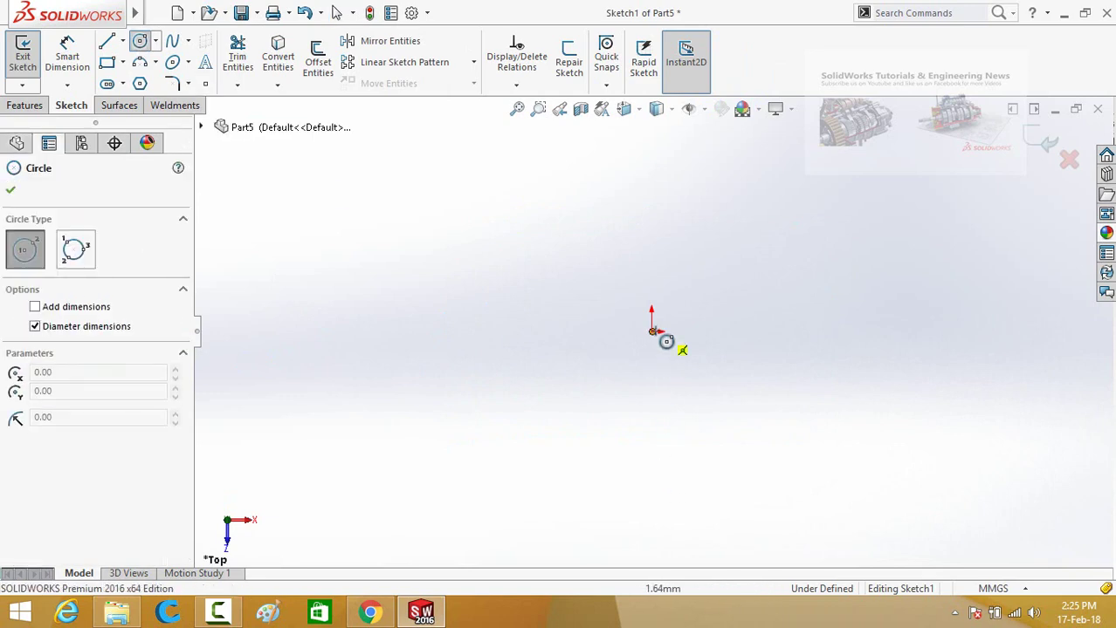
left_click(651, 332)
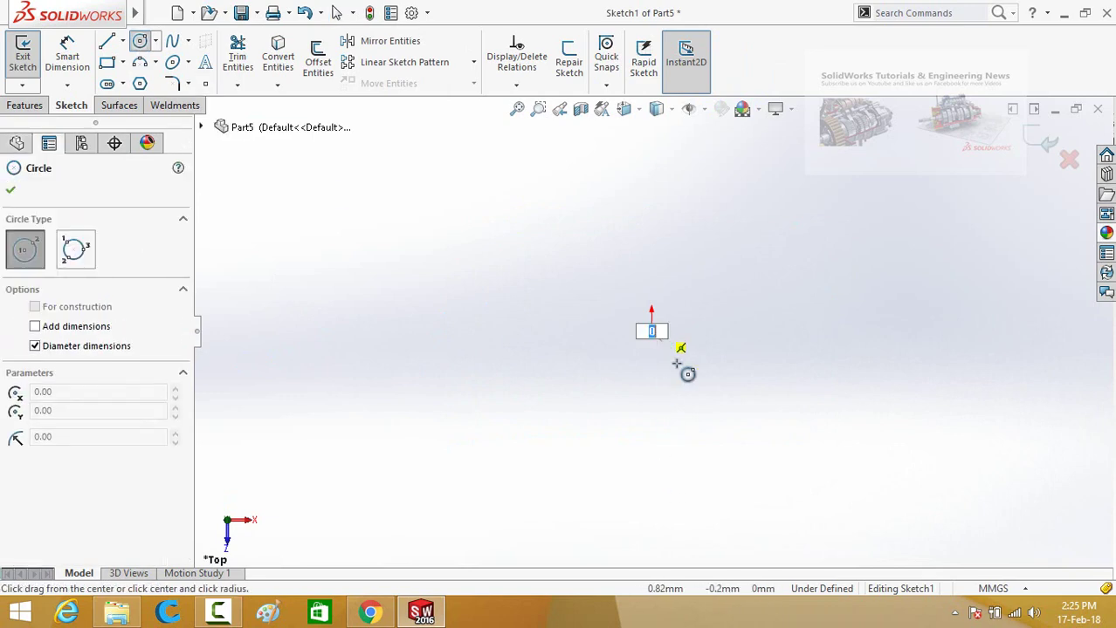
left_click(720, 424)
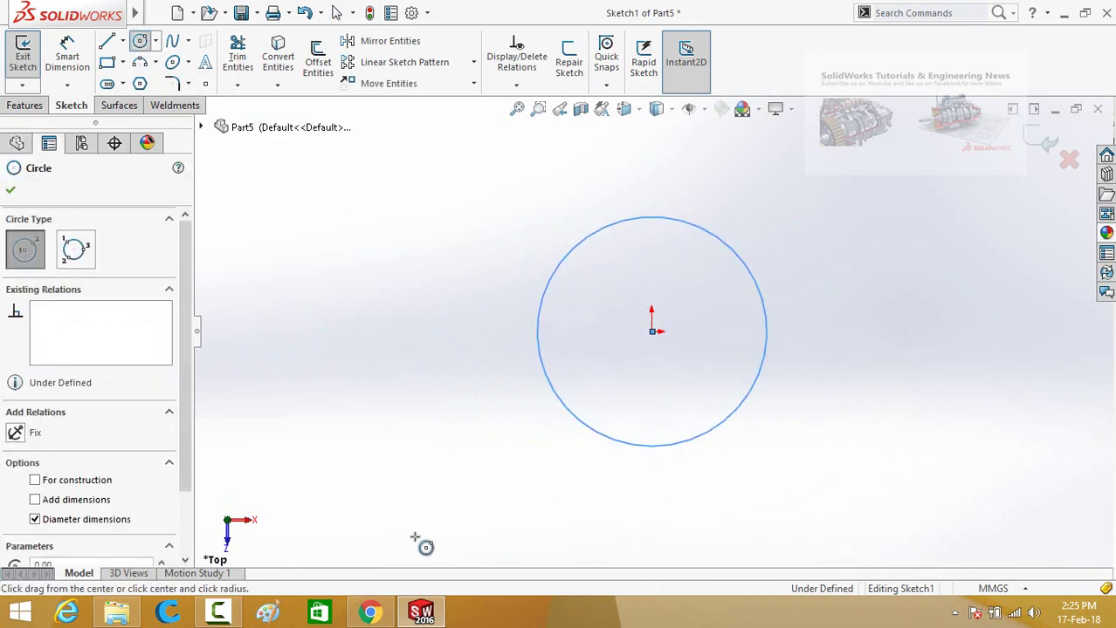
Step: Dimension the circle's diameter to 63.50 mm (2.5 in) and close the sketch
left_click(576, 425)
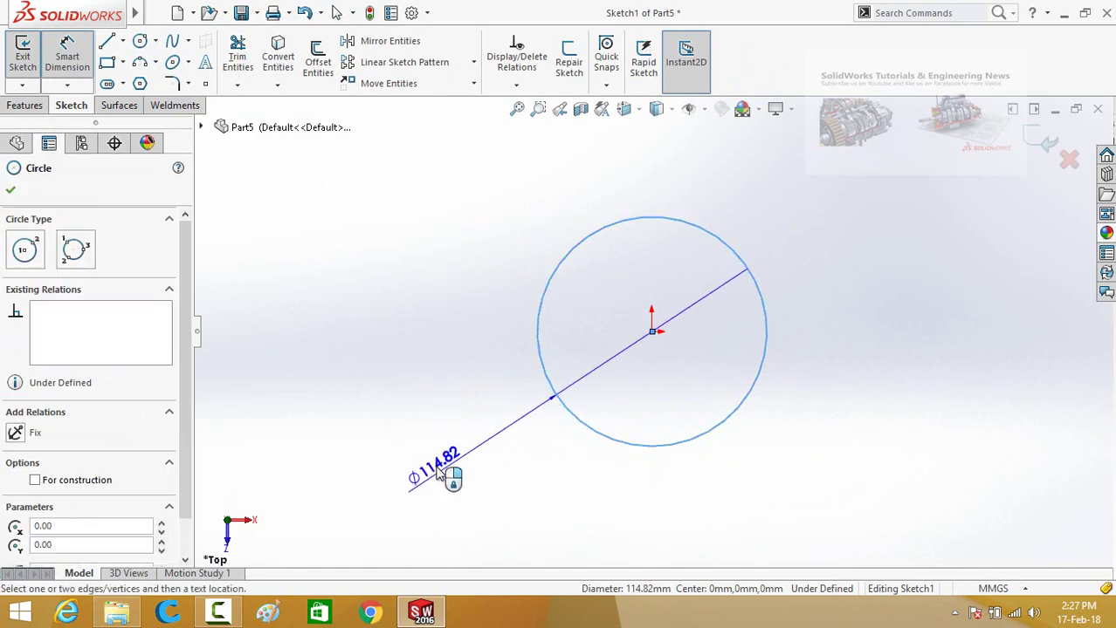
left_click(441, 474)
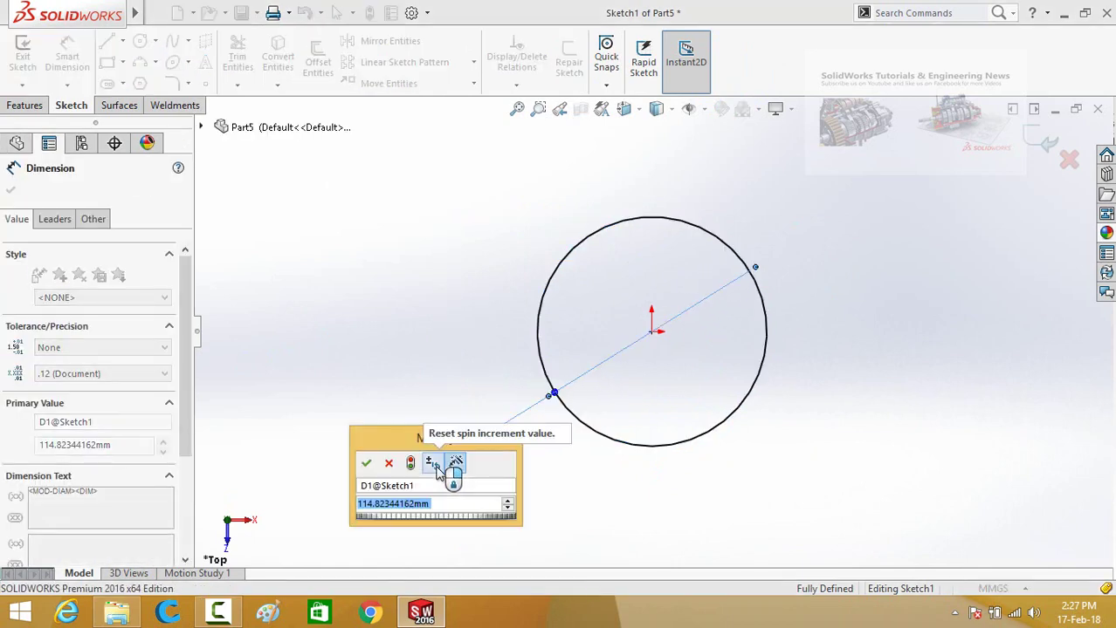
type("2")
type("0")
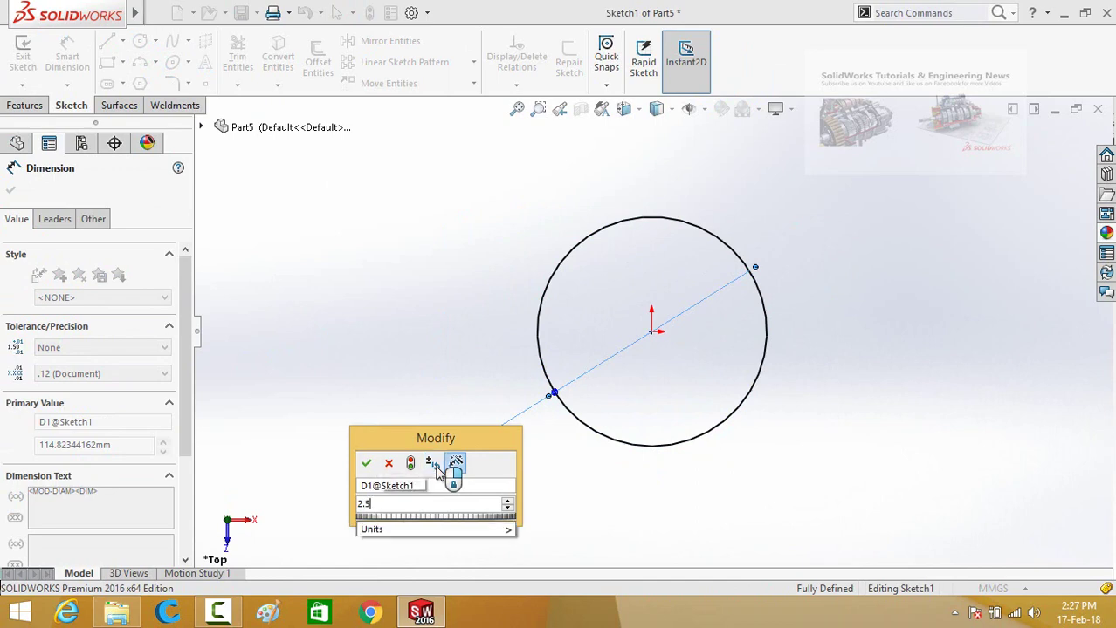
type("in")
key("Return")
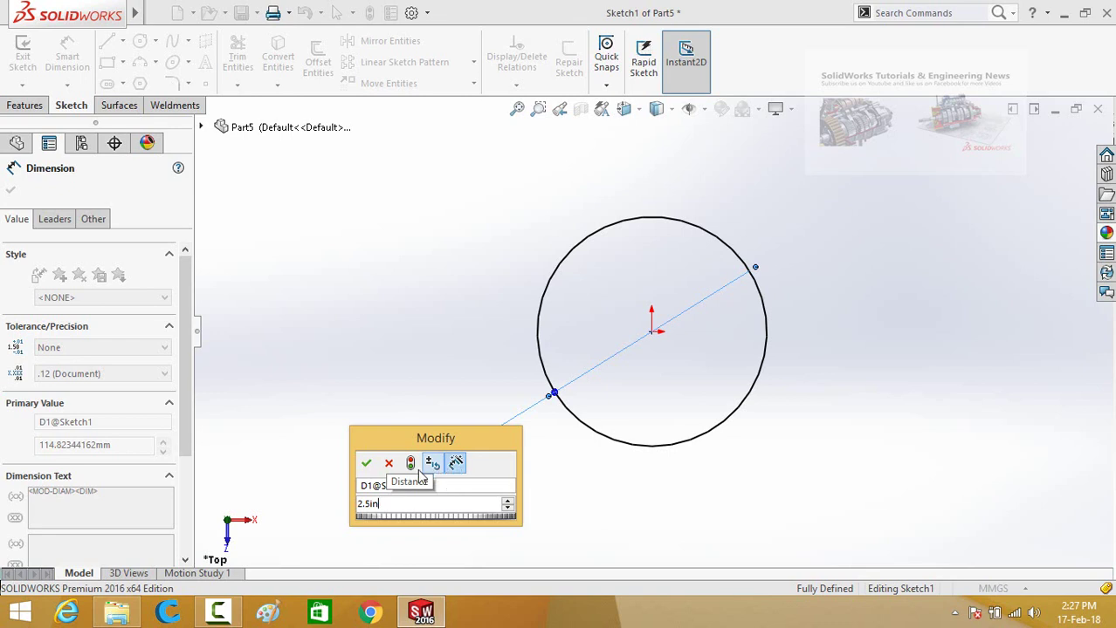
left_click(366, 463)
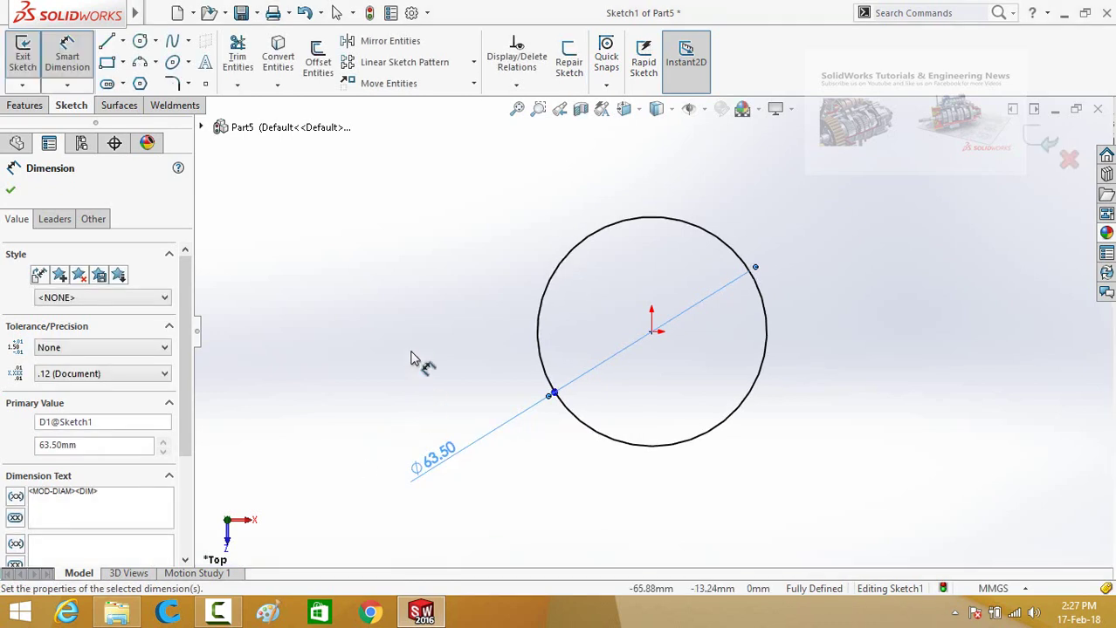
left_click(1035, 149)
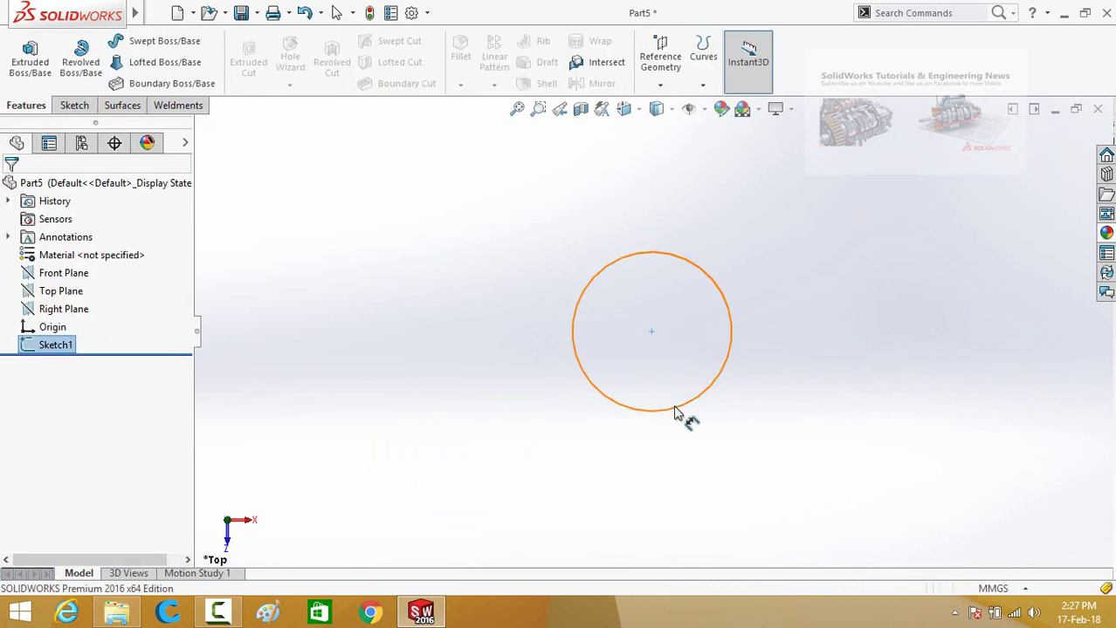
Step: Open an empty Sketch2 on the Front Plane
mouse_move(507, 408)
middle_mouse_down()
mouse_move(506, 212)
mouse_move(496, 251)
middle_mouse_up()
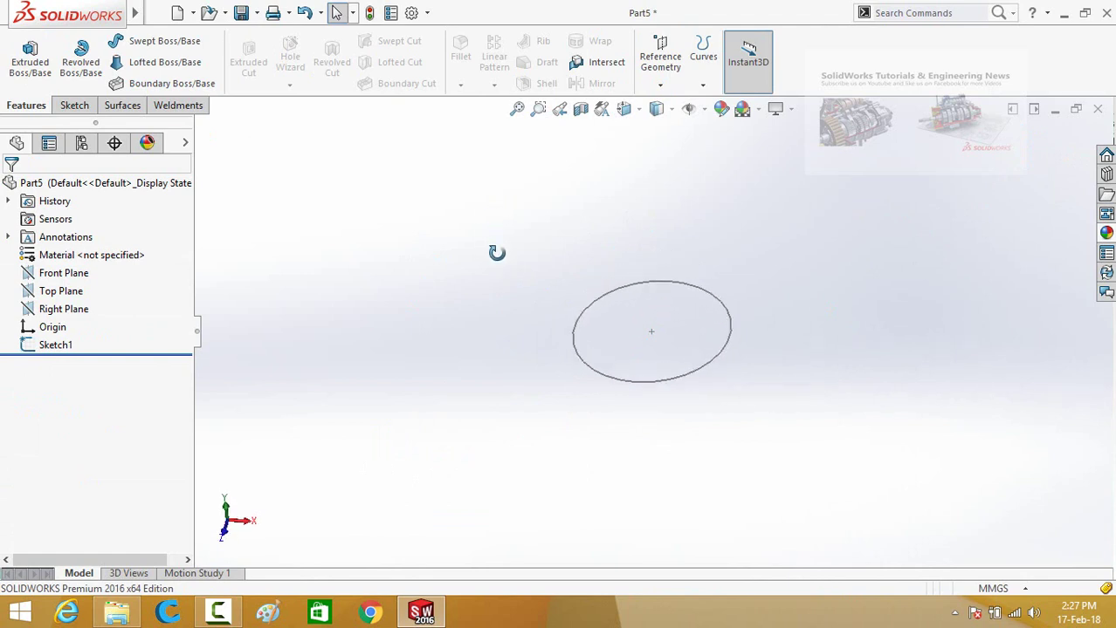
left_click(68, 276)
mouse_move(346, 286)
middle_mouse_down()
mouse_move(411, 322)
mouse_move(401, 408)
mouse_move(374, 297)
mouse_move(384, 349)
middle_mouse_up()
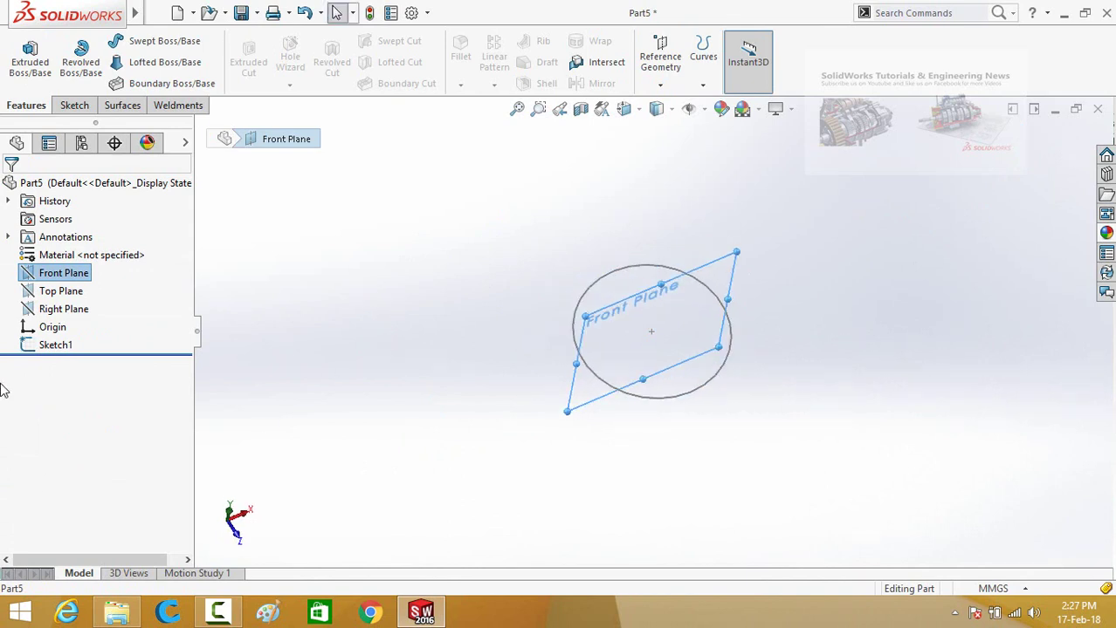
left_click(29, 276)
left_click(88, 249)
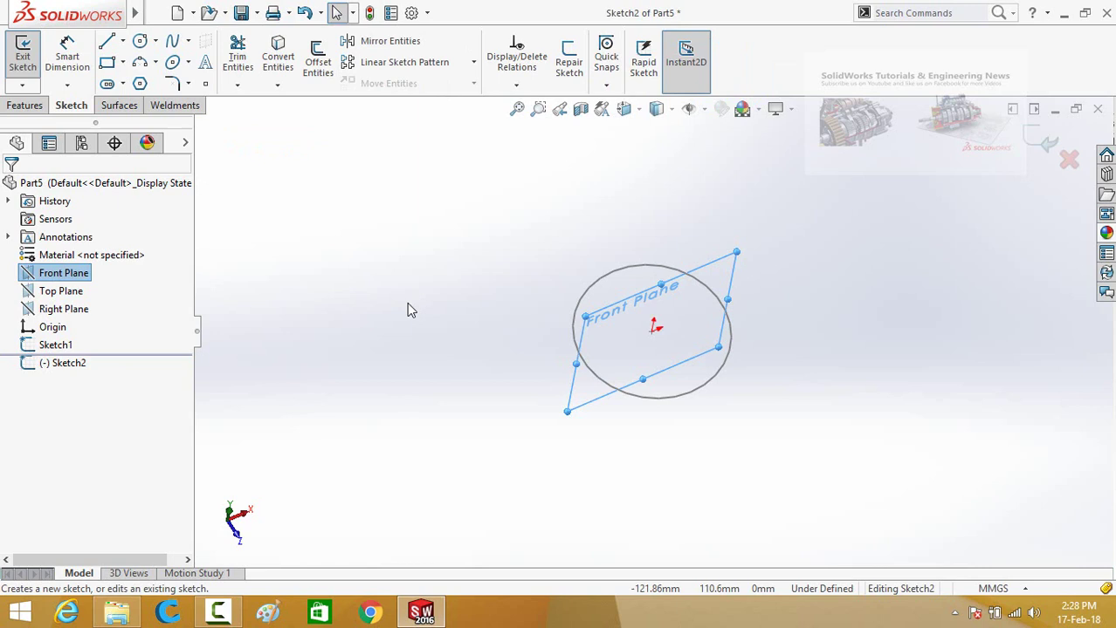
left_click(404, 307)
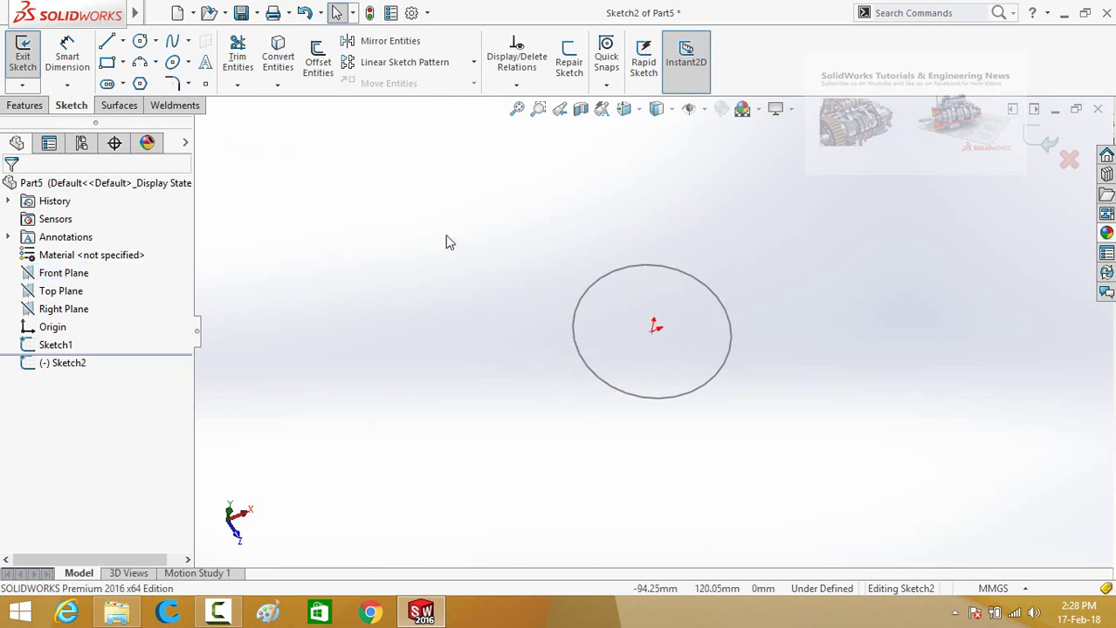
mouse_move(66, 15)
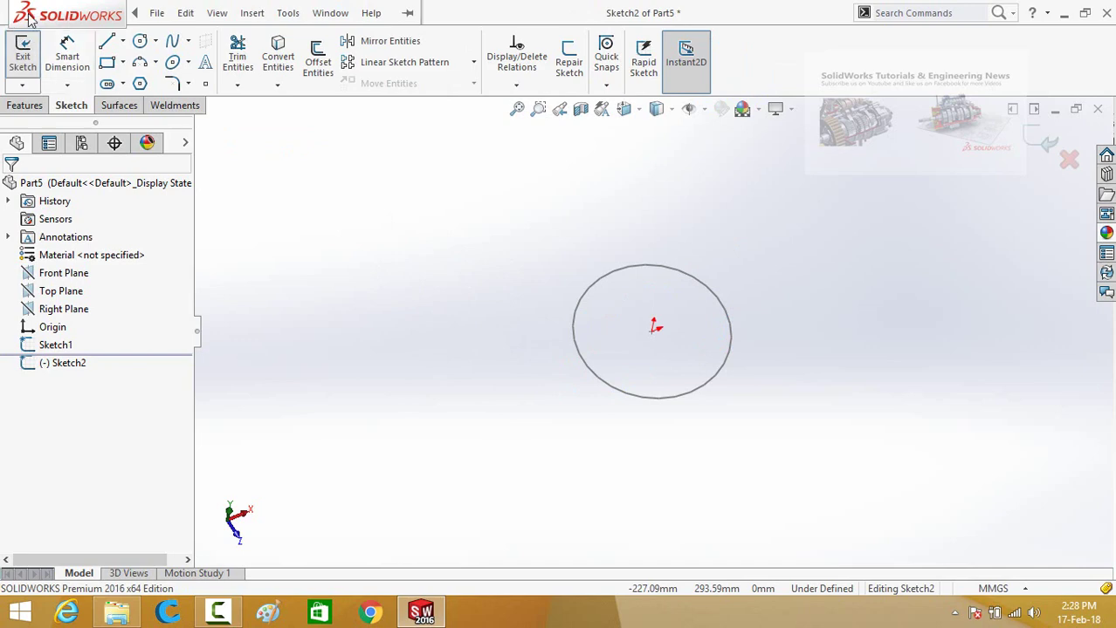
left_click(156, 13)
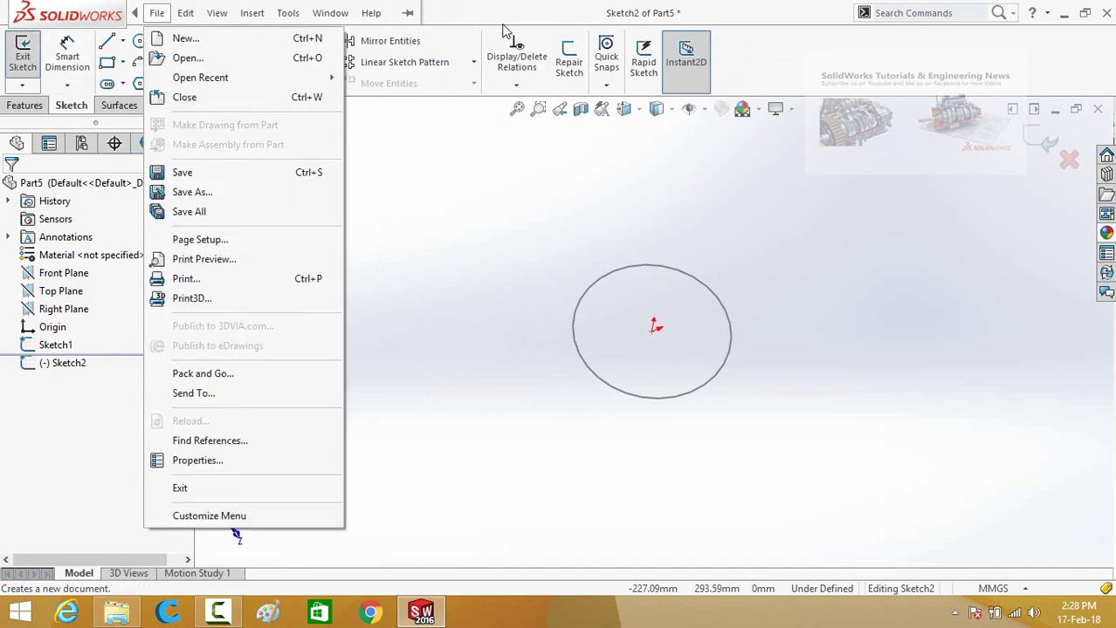
Step: Turn on the Standard Views toolbar and dock it on its own toolbar row
right_click(730, 35)
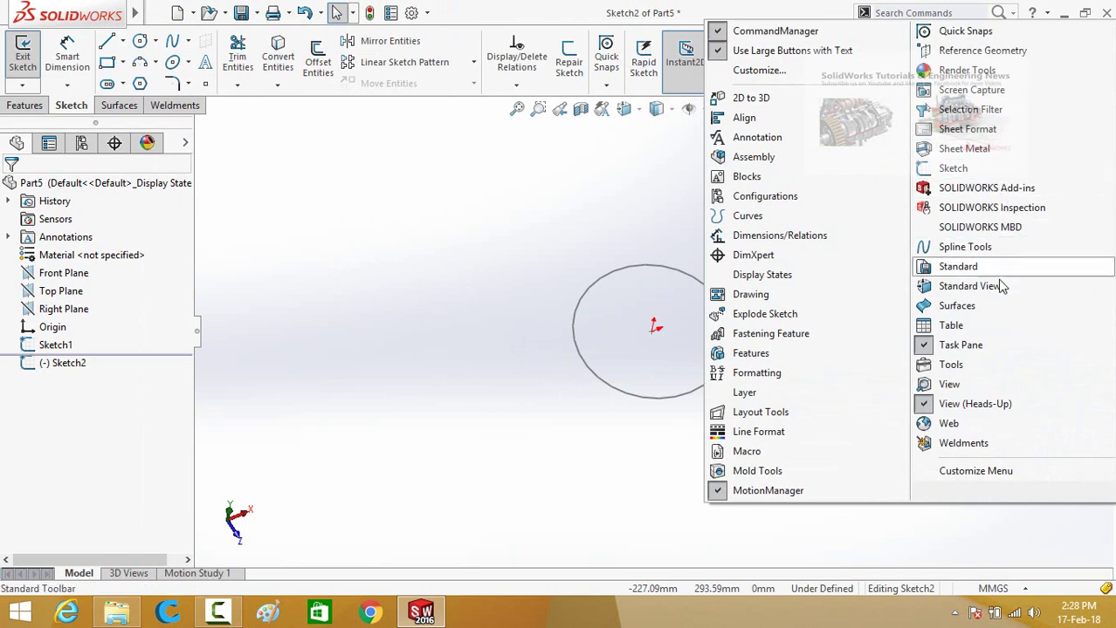
left_click(931, 295)
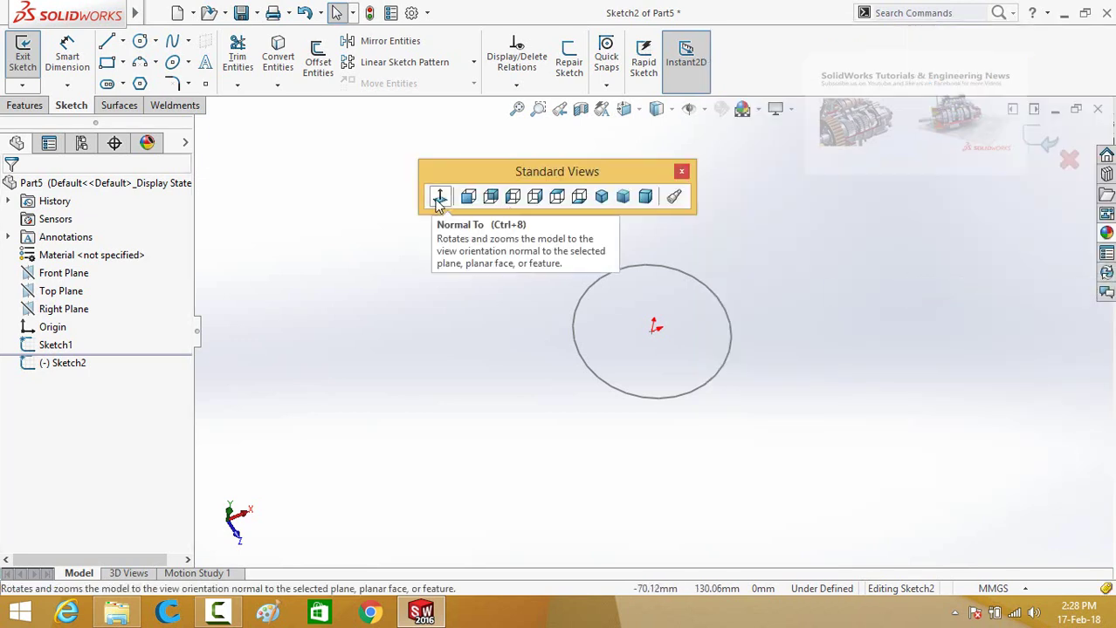
left_click_drag(505, 171, 296, 96)
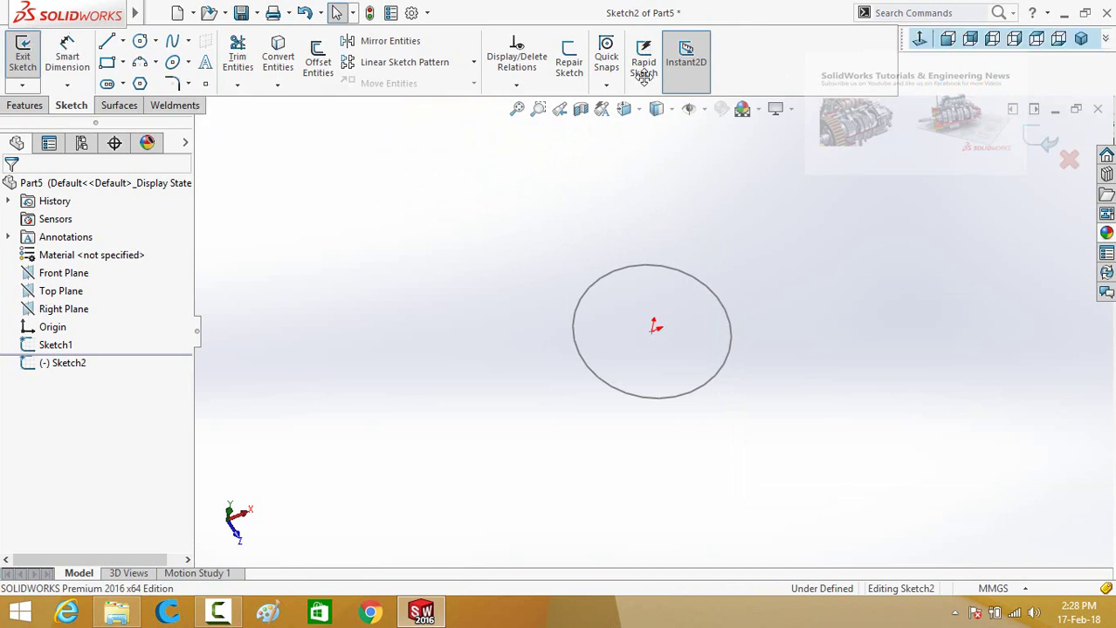
left_click_drag(908, 38, 96, 70)
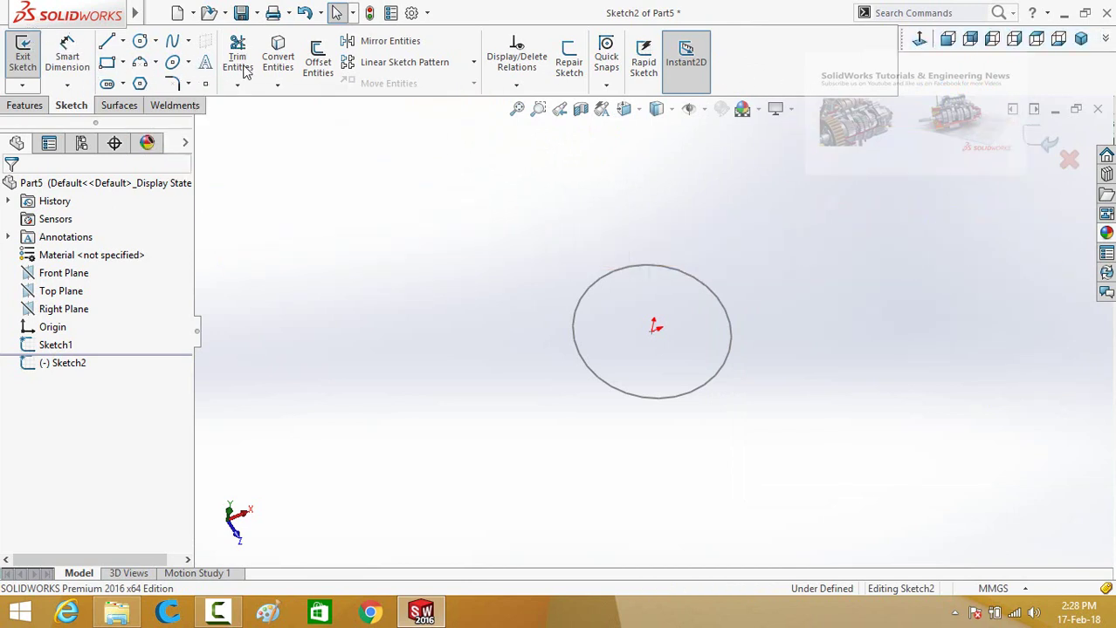
mouse_move(907, 48)
left_mouse_down()
mouse_move(422, 90)
mouse_move(156, 22)
mouse_move(96, 35)
left_mouse_up()
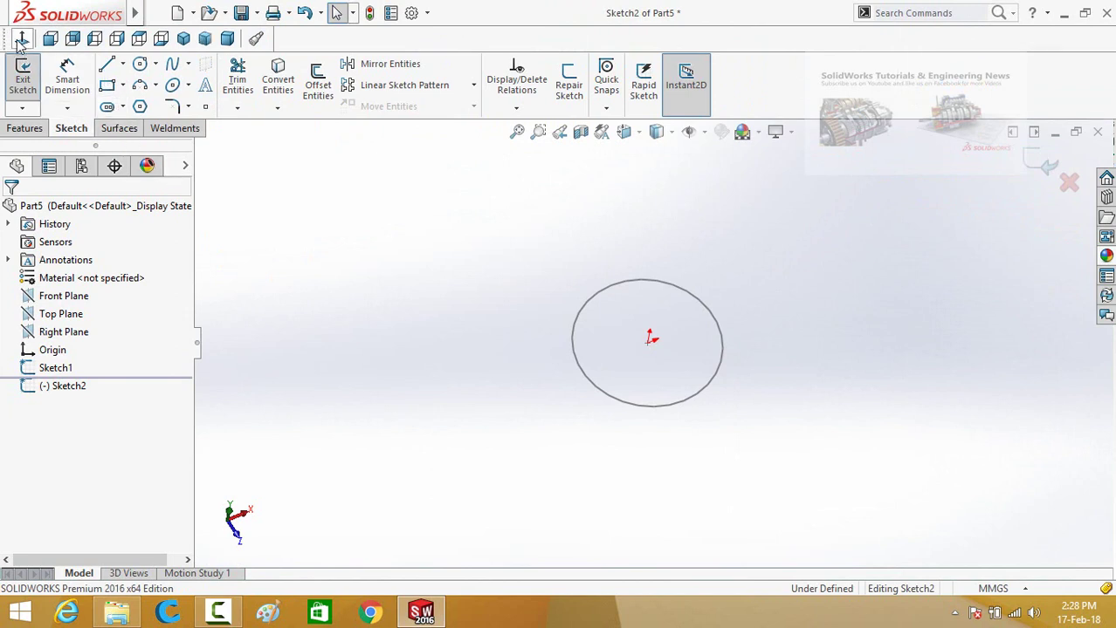
Step: Orient the view Normal To the Front Plane and zoom in
left_click(21, 40)
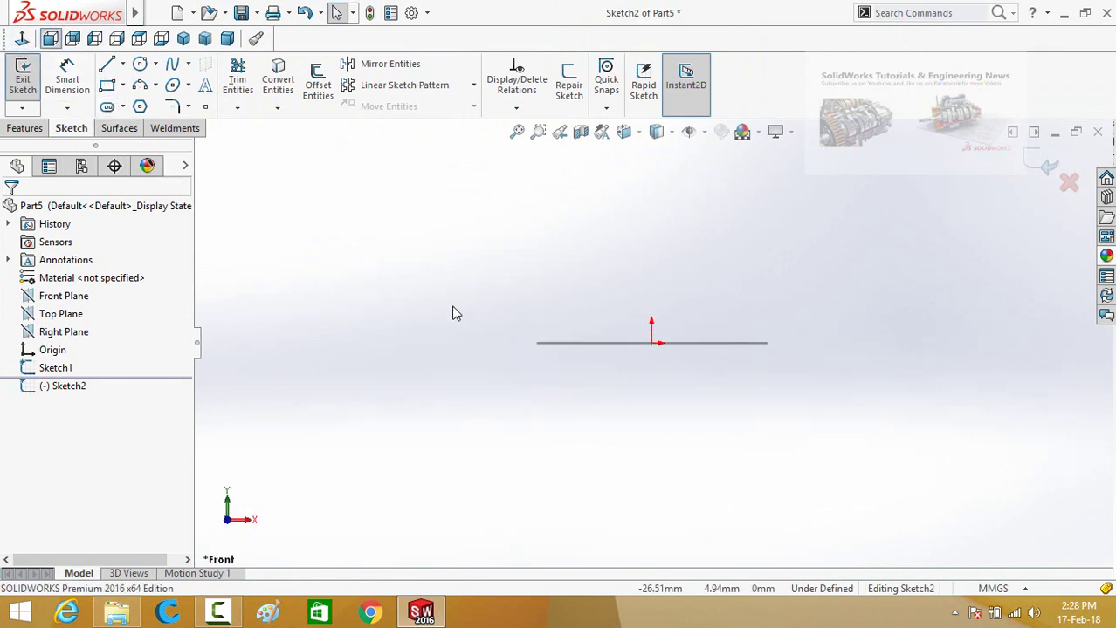
scroll(568, 338, "down", 2)
scroll(555, 342, "down", 2)
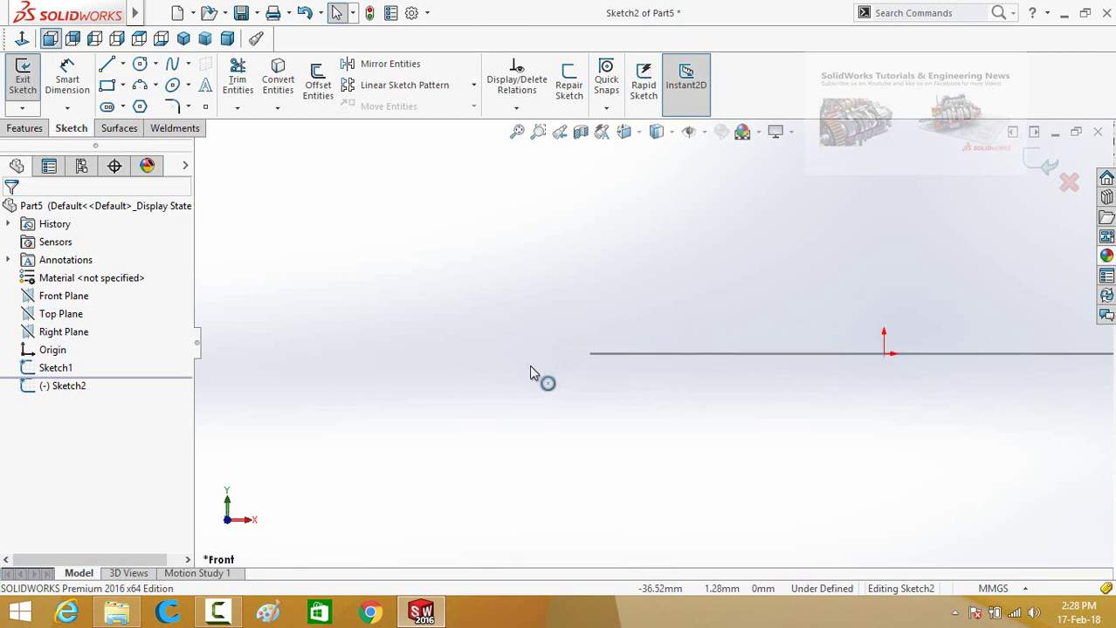
Step: Draw four connected lines forming a closed diamond whose right corner touches the path end
left_click(107, 68)
scroll(587, 378, "down", 1)
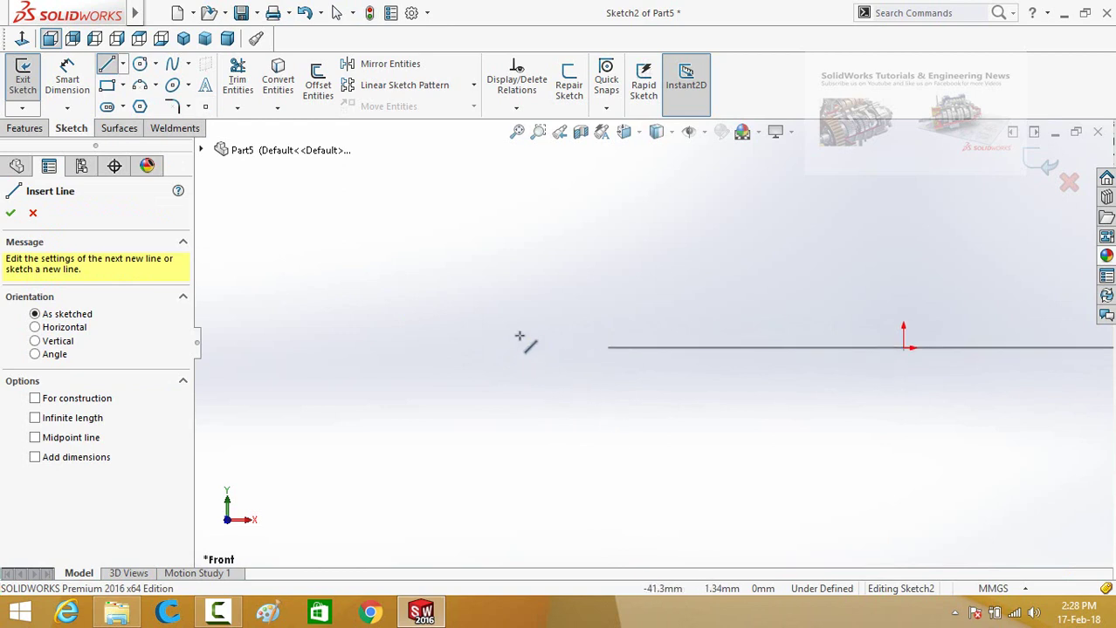
left_click(453, 347)
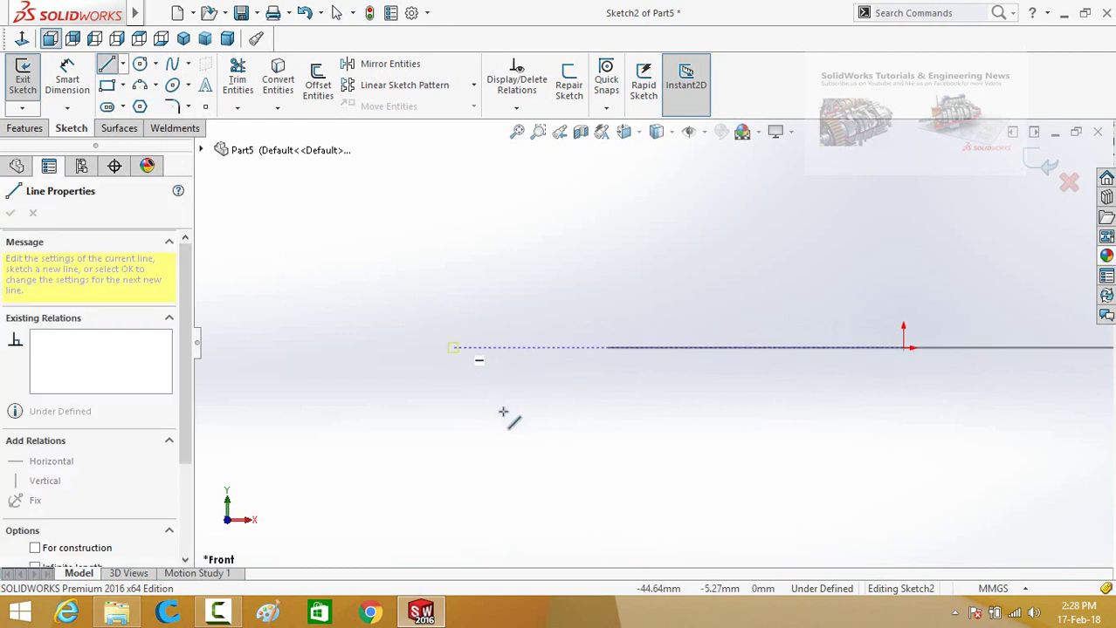
left_click(531, 456)
left_click(608, 347)
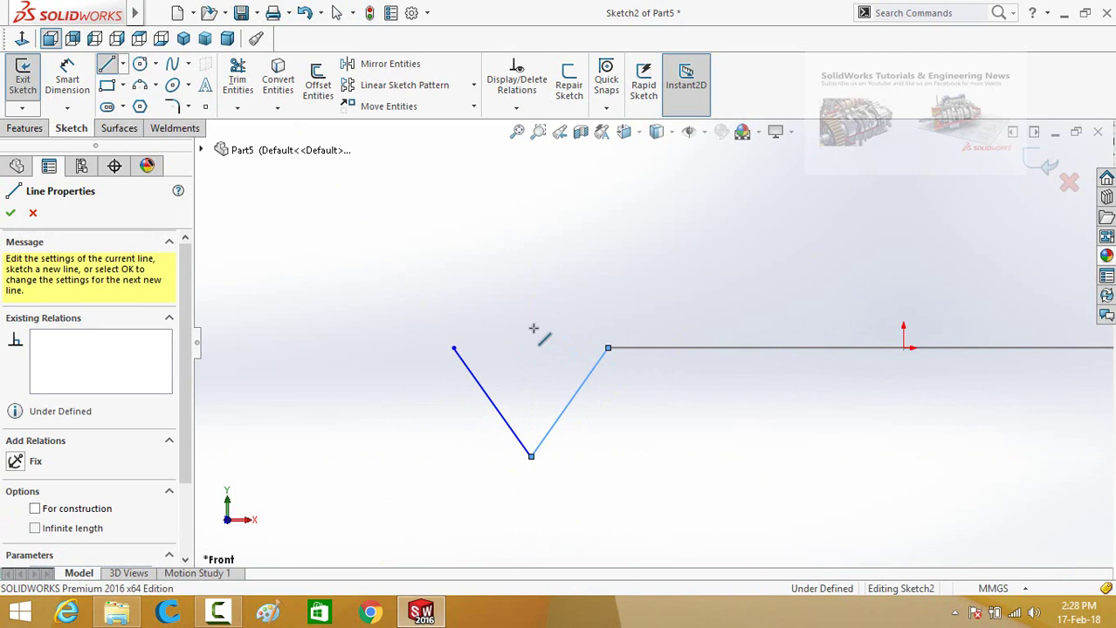
left_click(520, 285)
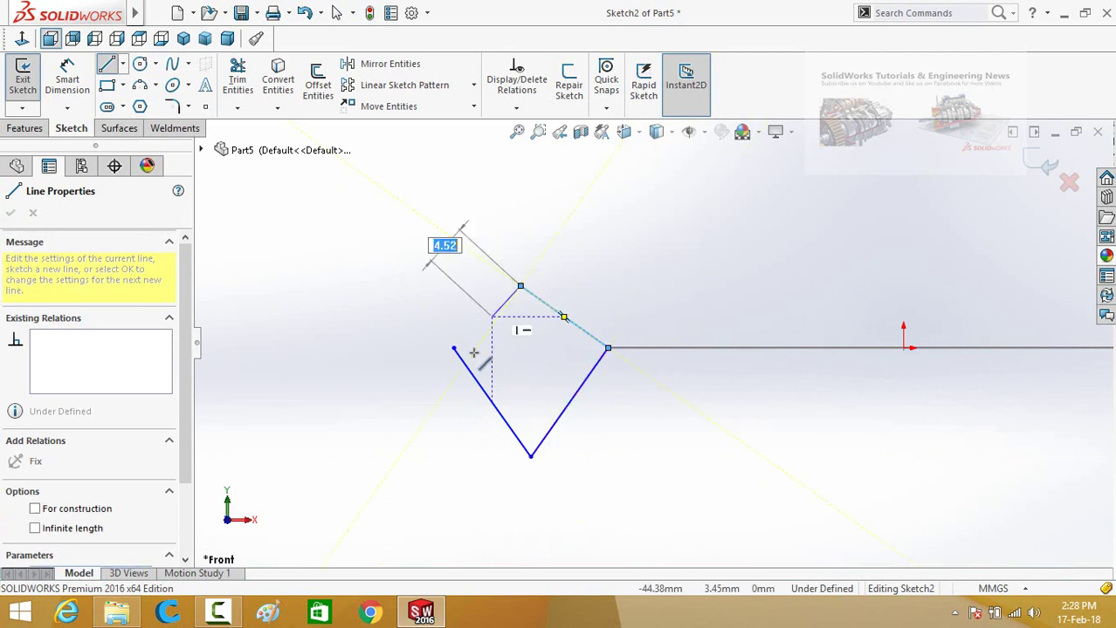
left_click(454, 348)
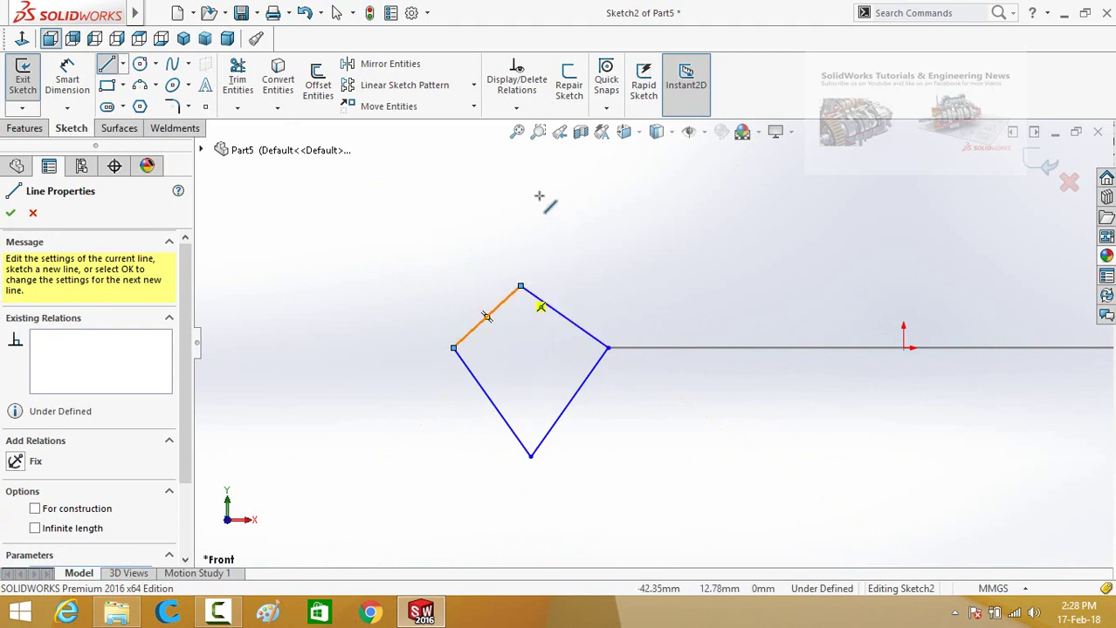
Step: Make the two upper edges perpendicular, and likewise the two lower edges
key("Escape")
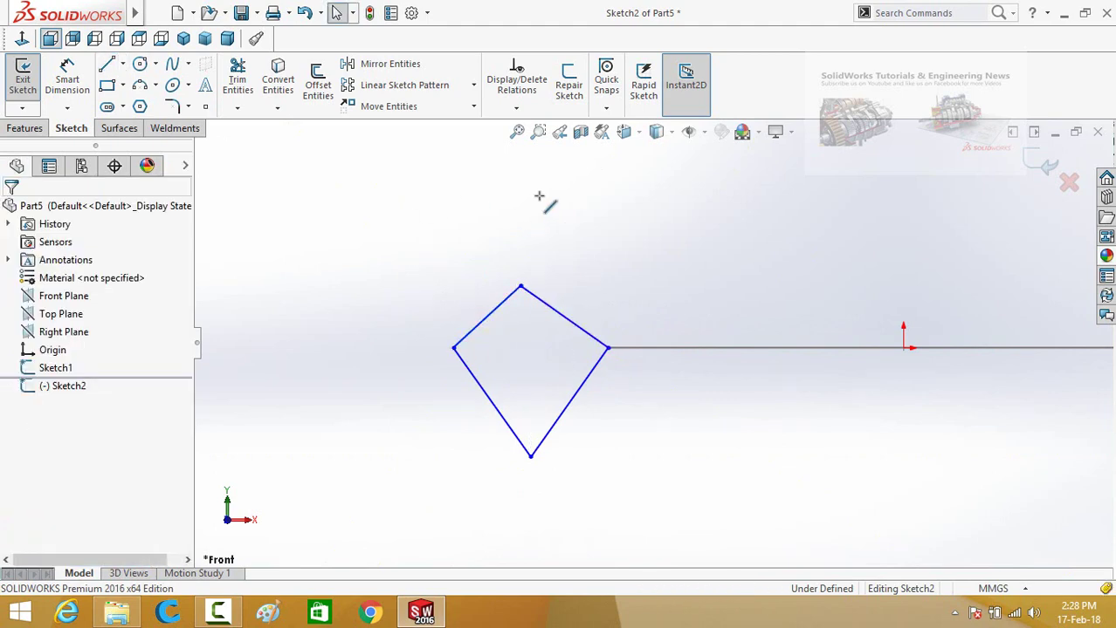
left_click_drag(602, 243, 500, 325)
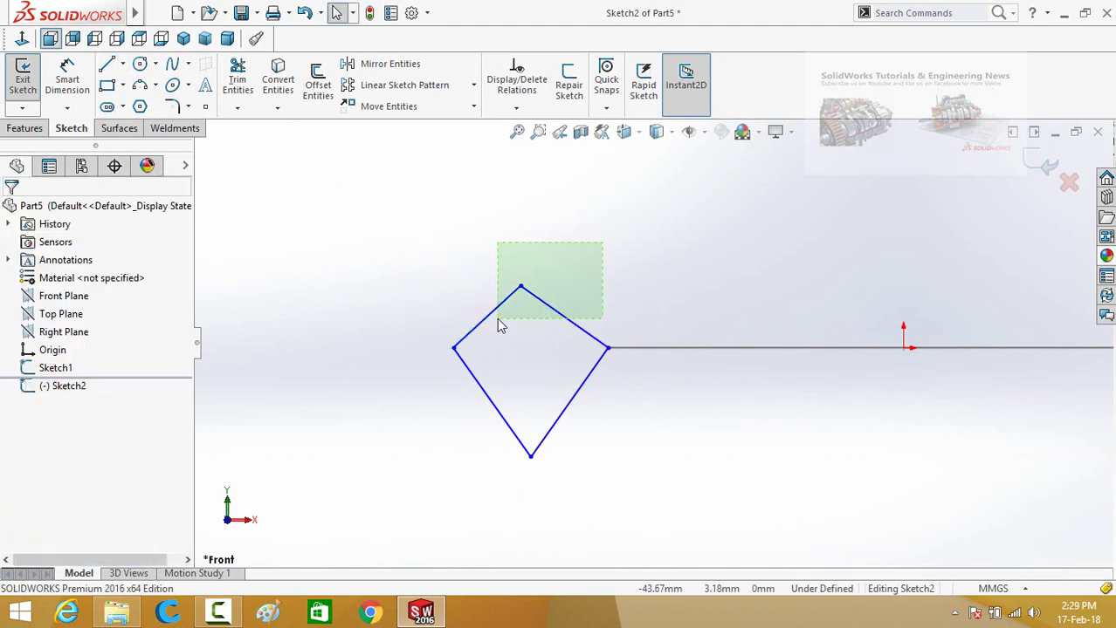
left_click(602, 253)
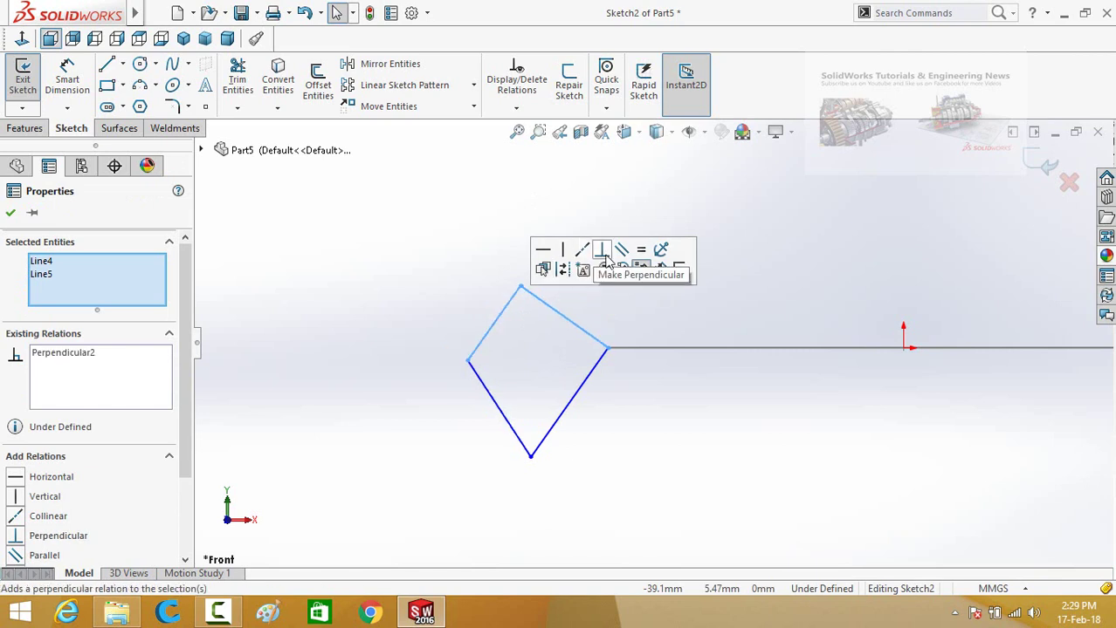
left_click(614, 467)
left_click_drag(614, 468, 478, 439)
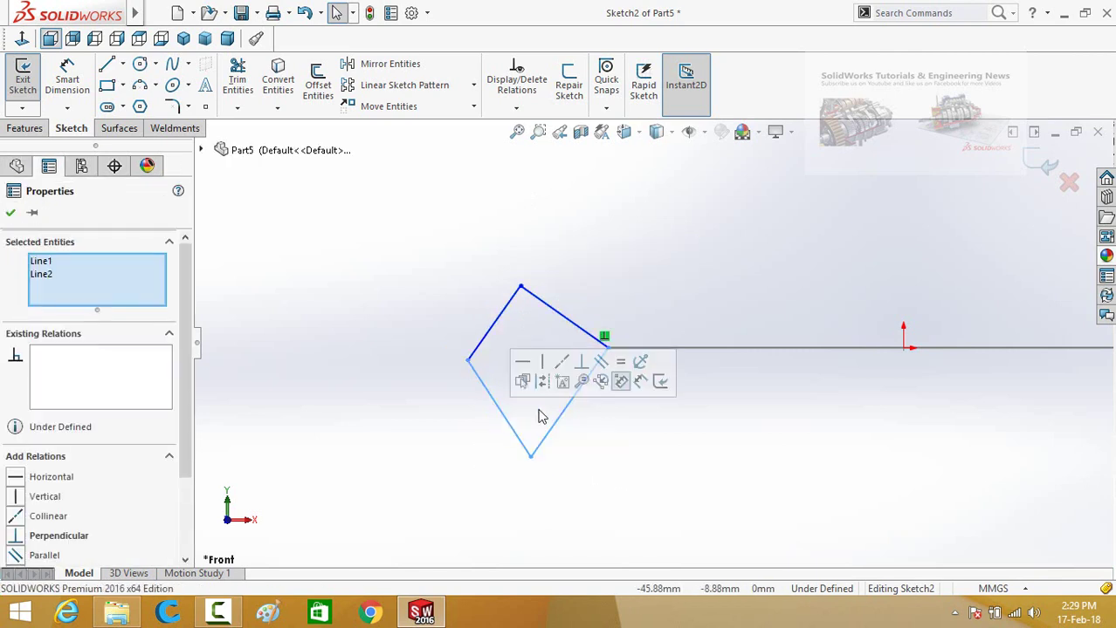
left_click(581, 368)
left_click(636, 459)
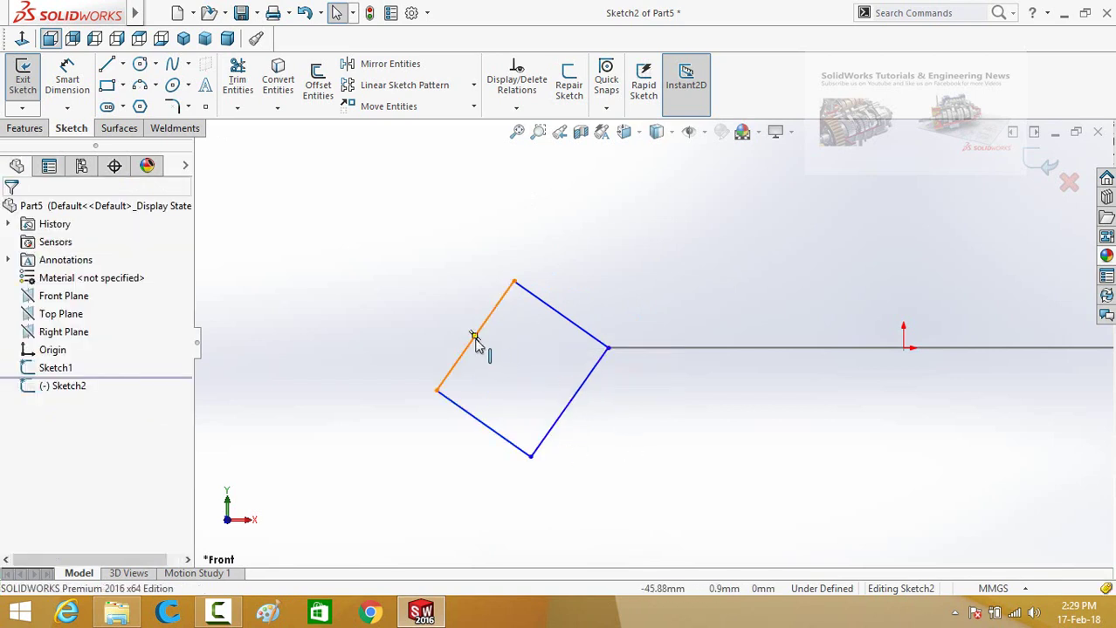
Step: Make the diamond's left edge parallel to its lower-right edge
left_click_drag(444, 304, 437, 305)
left_click(454, 366)
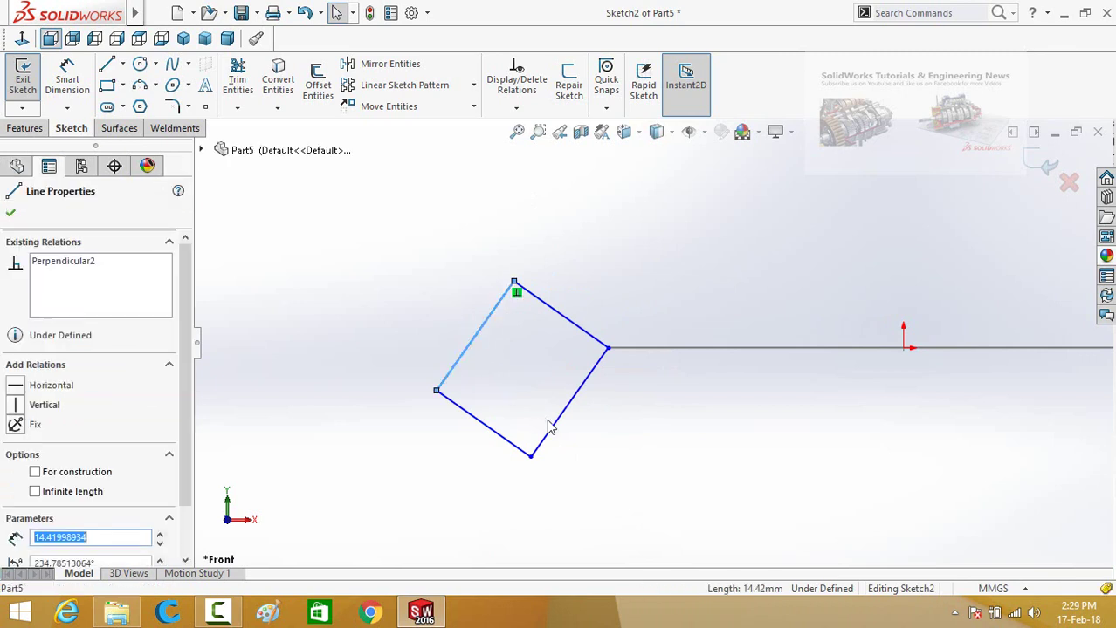
left_click(558, 432, "ctrl")
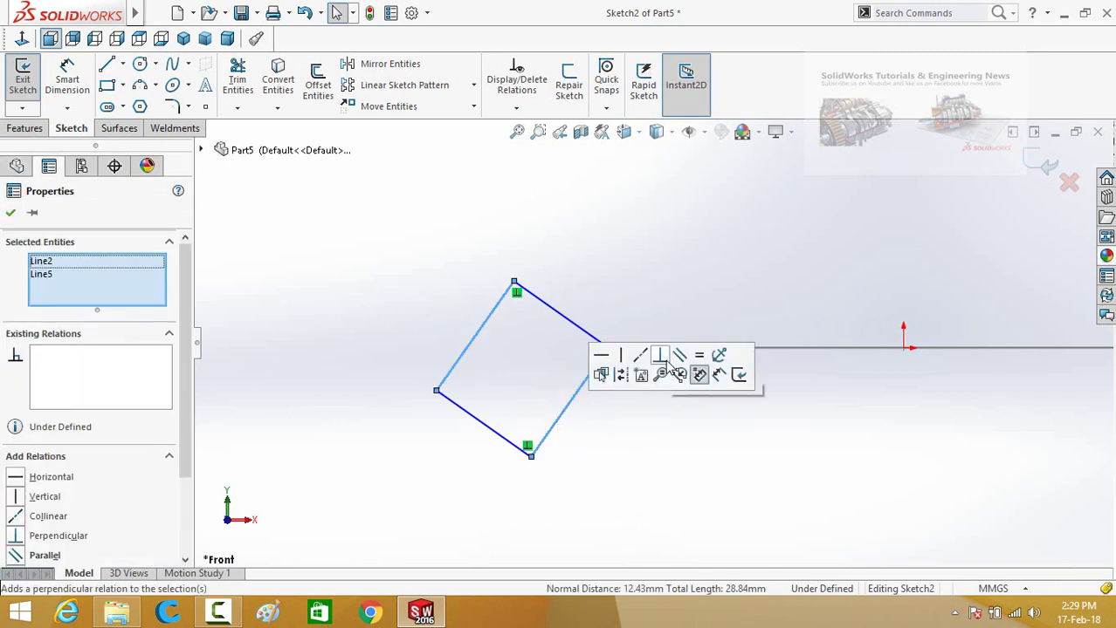
left_click(680, 356)
key("Escape")
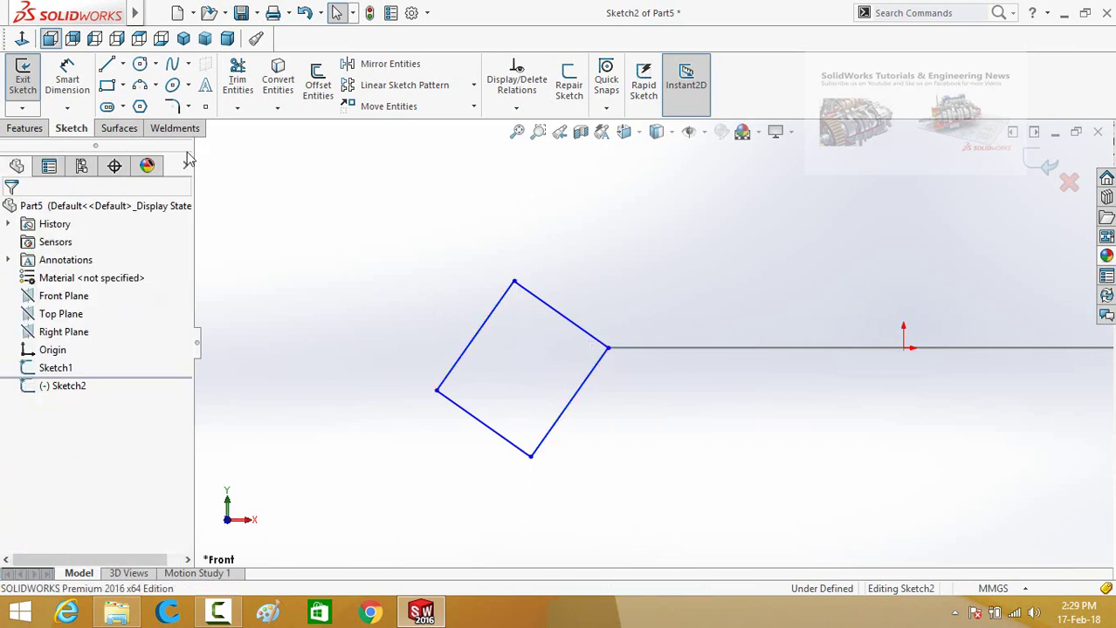
Step: Draw a construction centerline from the diamond's left corner to its right corner
left_click(123, 64)
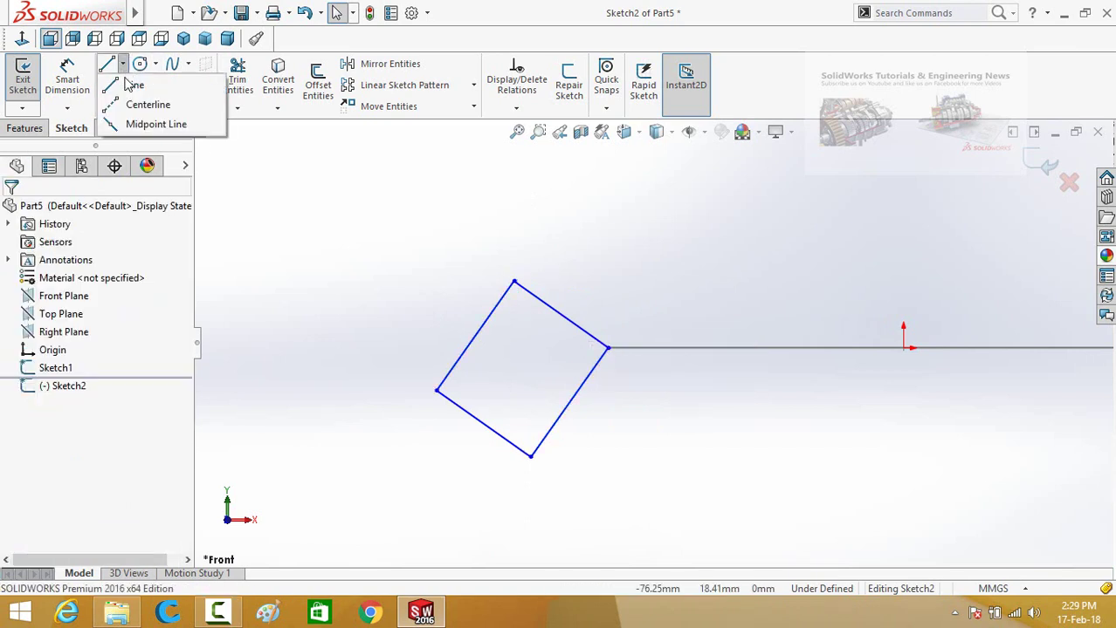
left_click(140, 102)
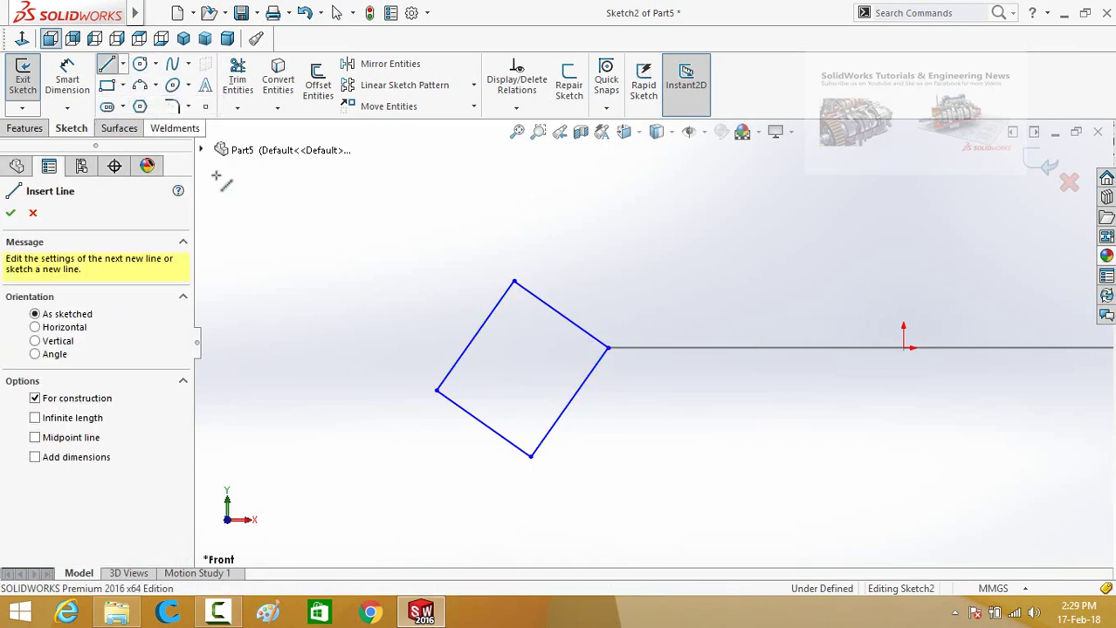
left_click(436, 391)
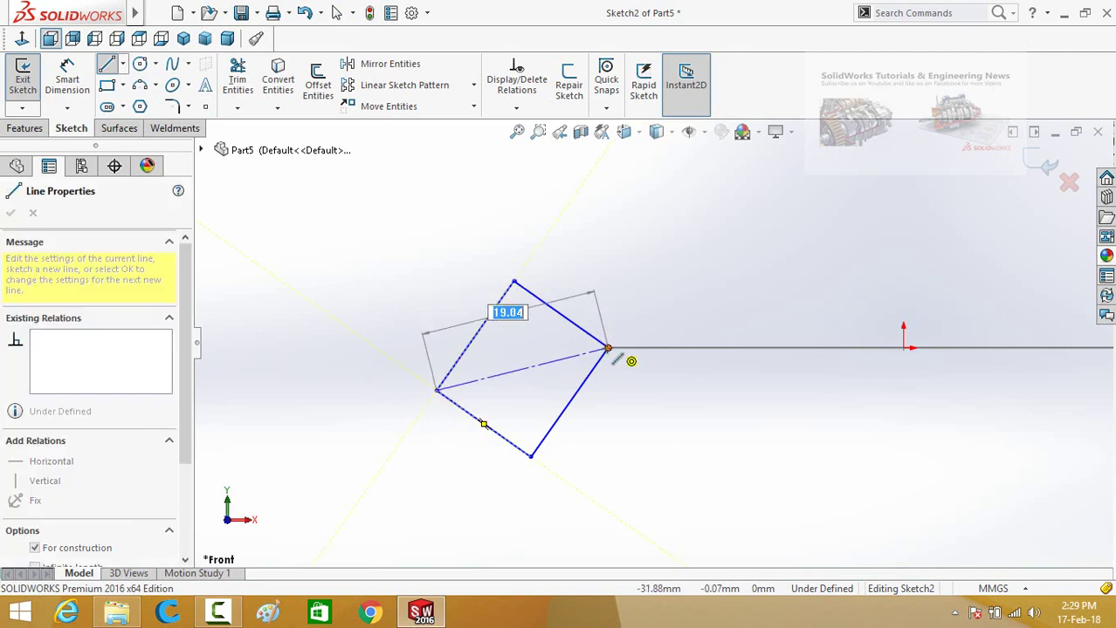
left_click(607, 348)
key("Escape")
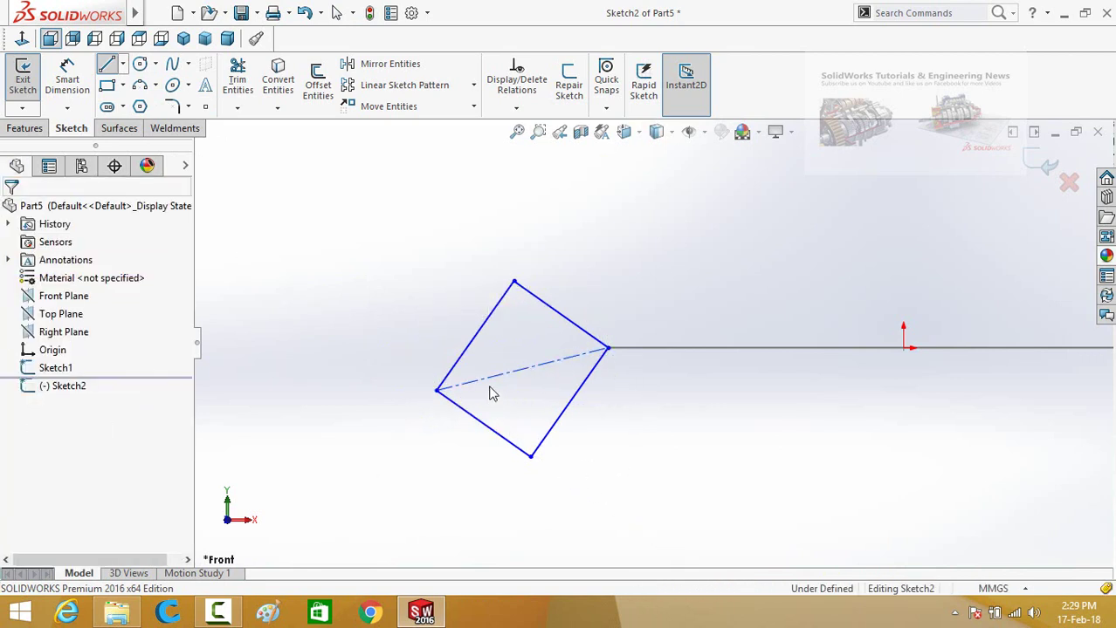
Step: Make the centerline horizontal and align the top and bottom corners vertically
left_click(490, 386)
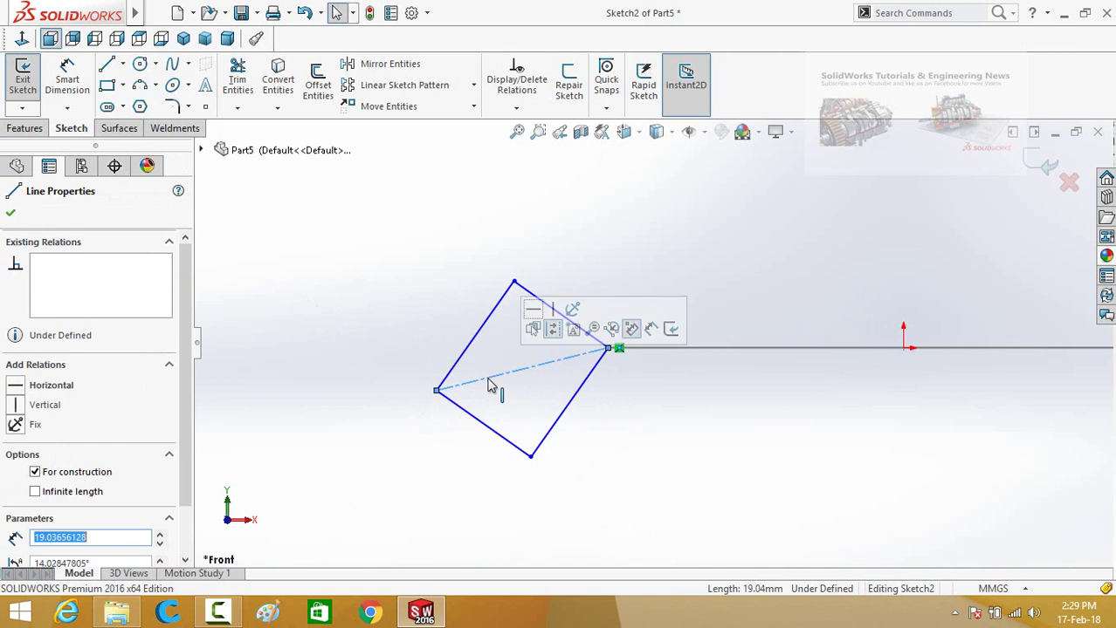
left_click(533, 311)
left_click(606, 436)
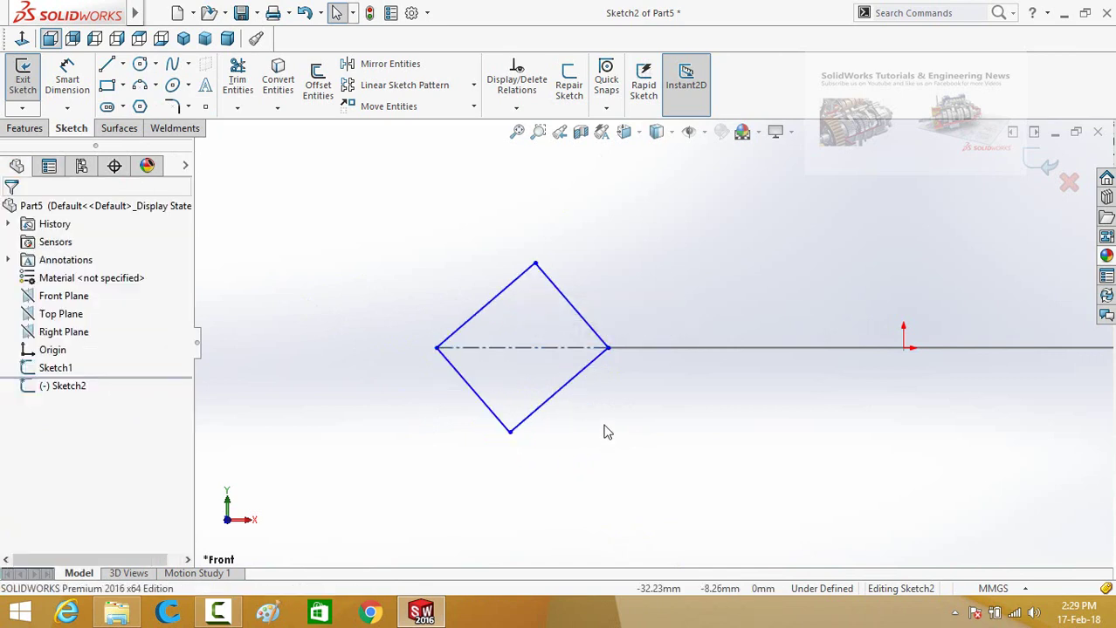
left_click(510, 434)
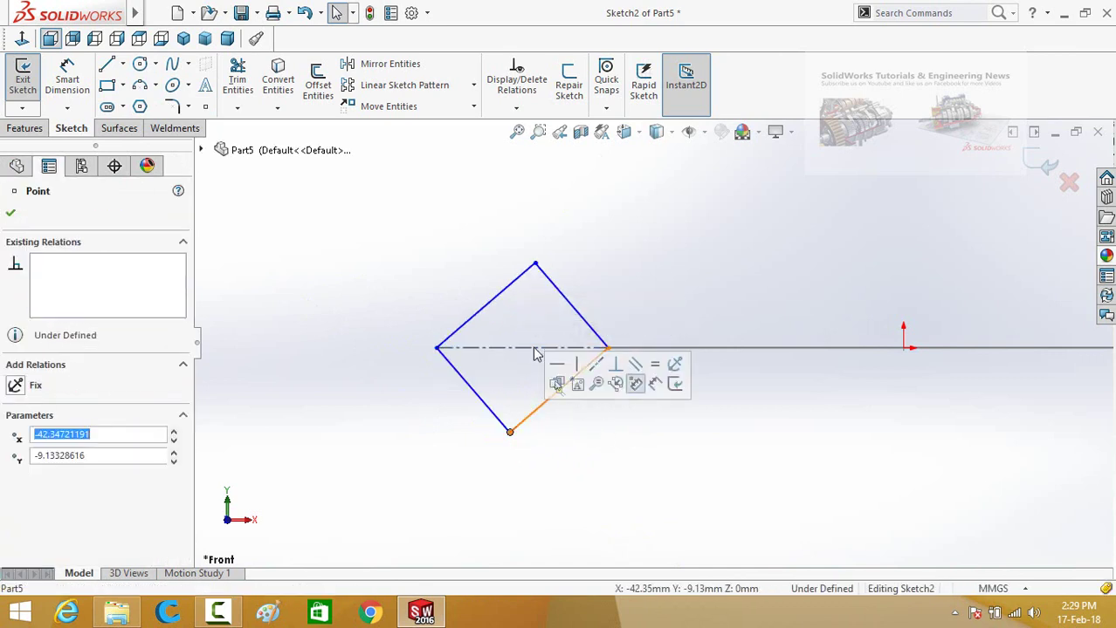
left_click(535, 264, "ctrl")
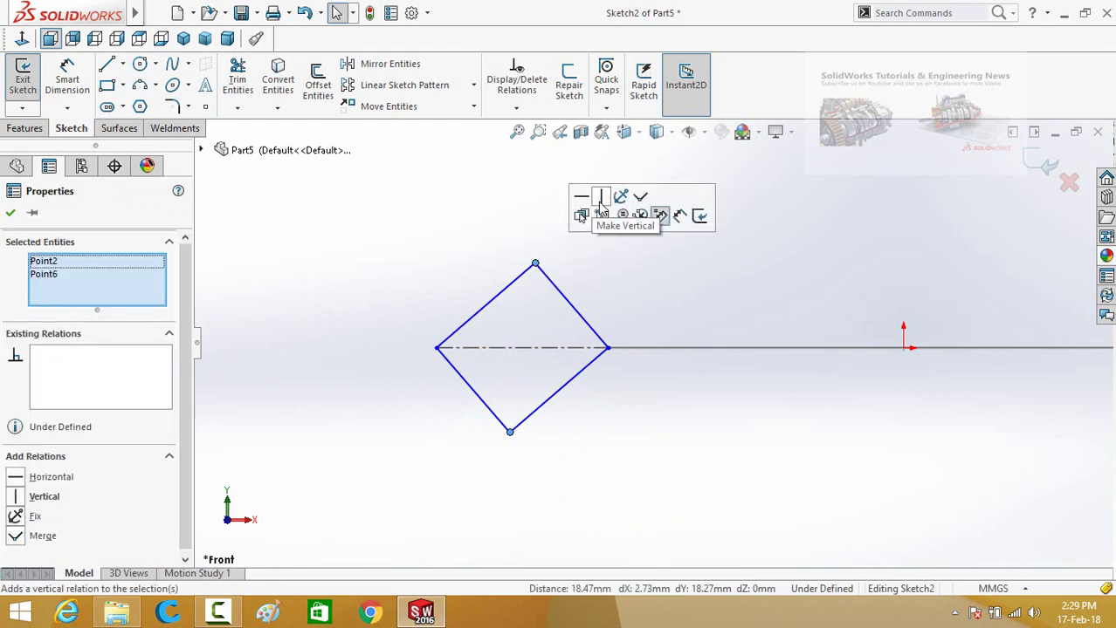
left_click(600, 203)
Step: Dimension the diamond's lower-left side to 8 mm
left_click(615, 504)
right_click_drag(628, 410, 611, 448)
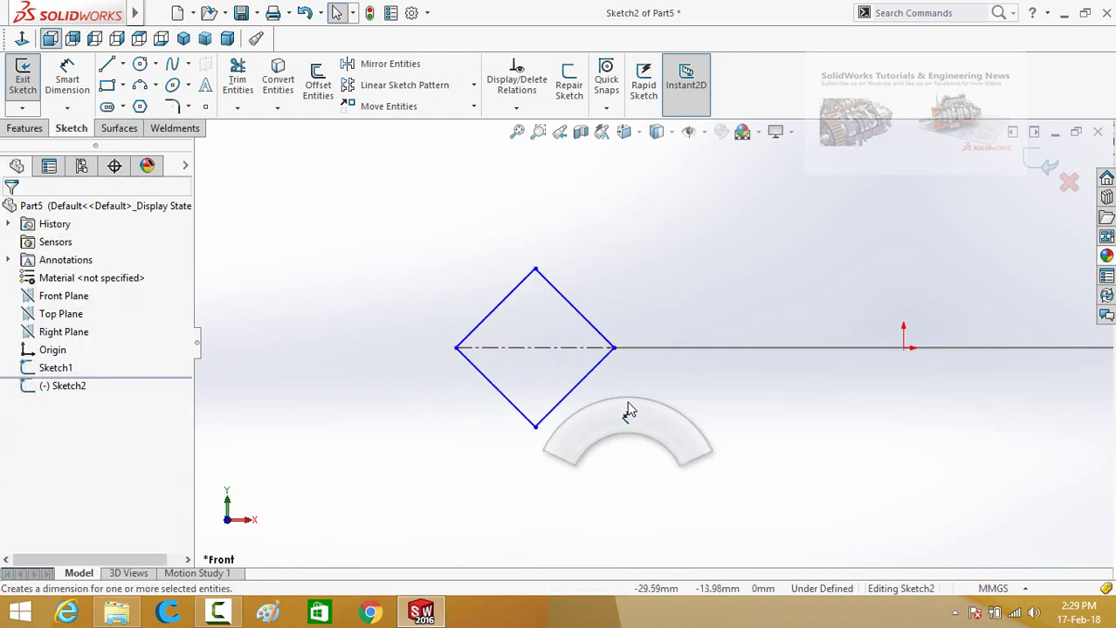
left_click(522, 416)
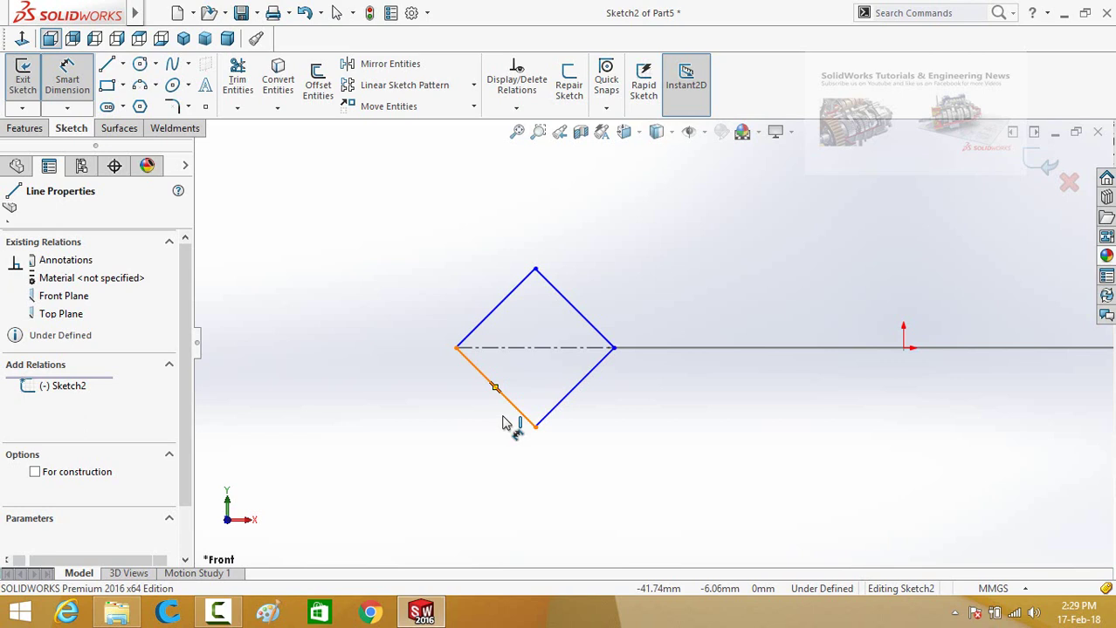
left_click(450, 450)
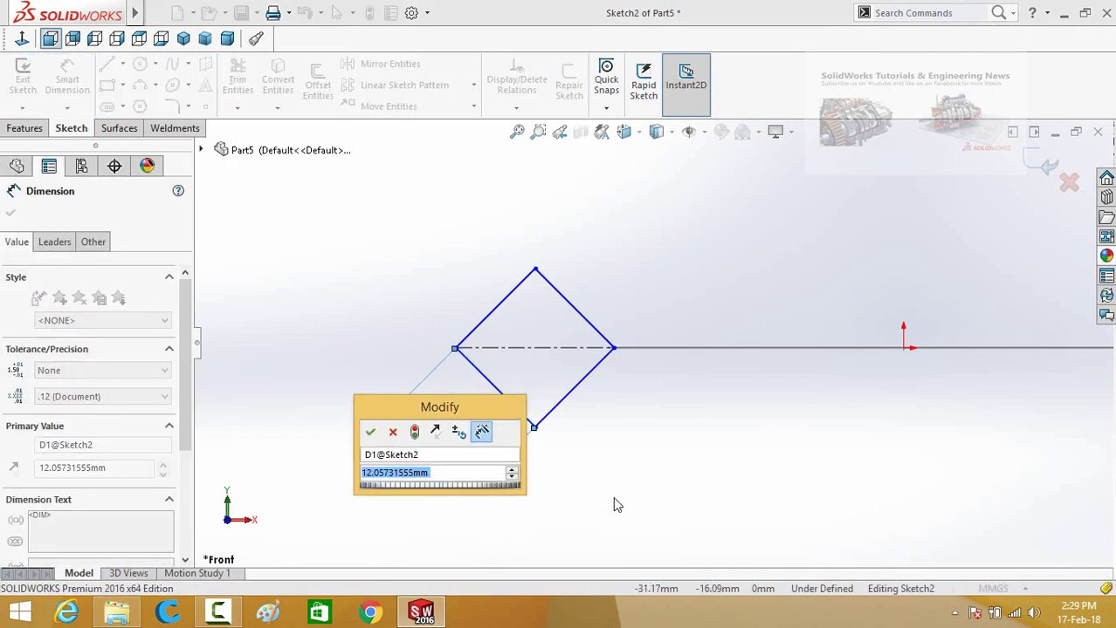
type("8")
key("Return")
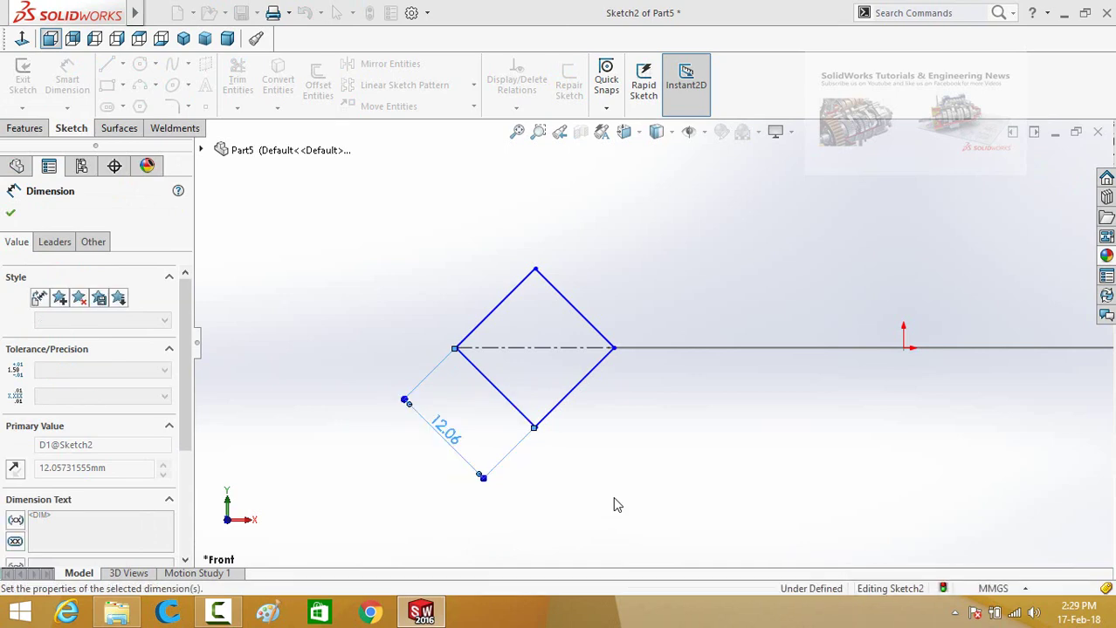
key("Escape")
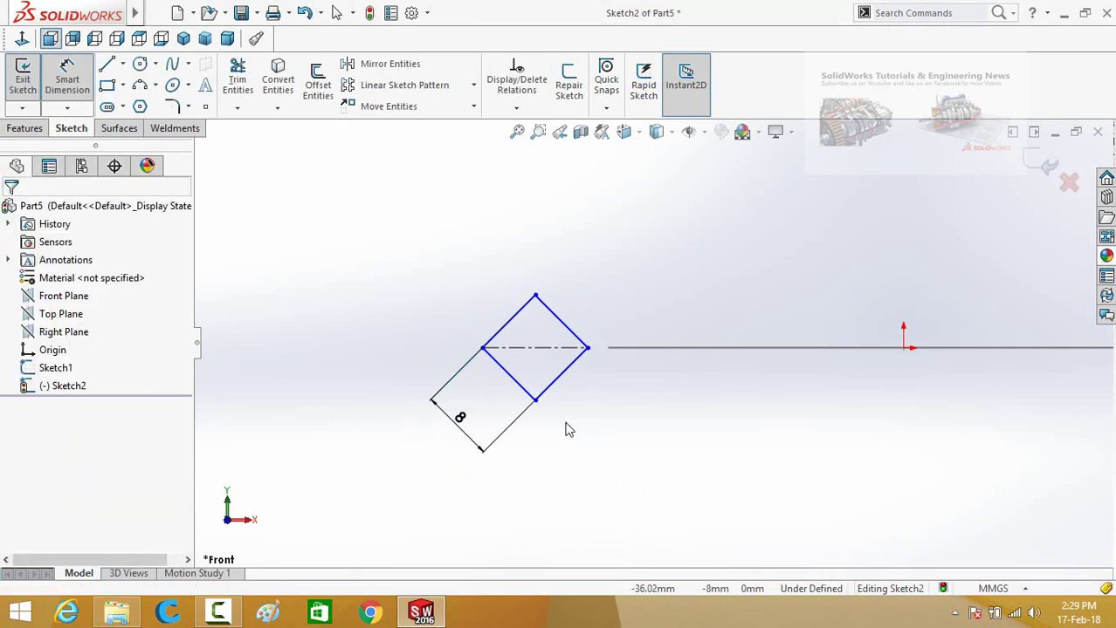
Step: Select the two upper diamond edges, then zoom to inspect the profile
left_click(514, 305)
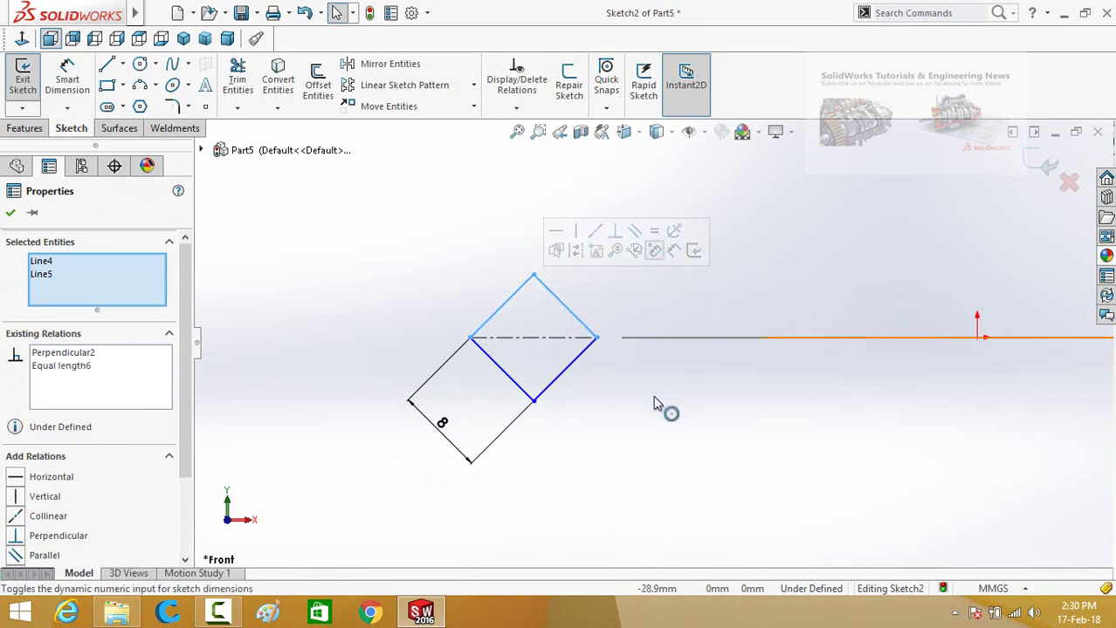
left_click(641, 423)
scroll(620, 415, "down", 2)
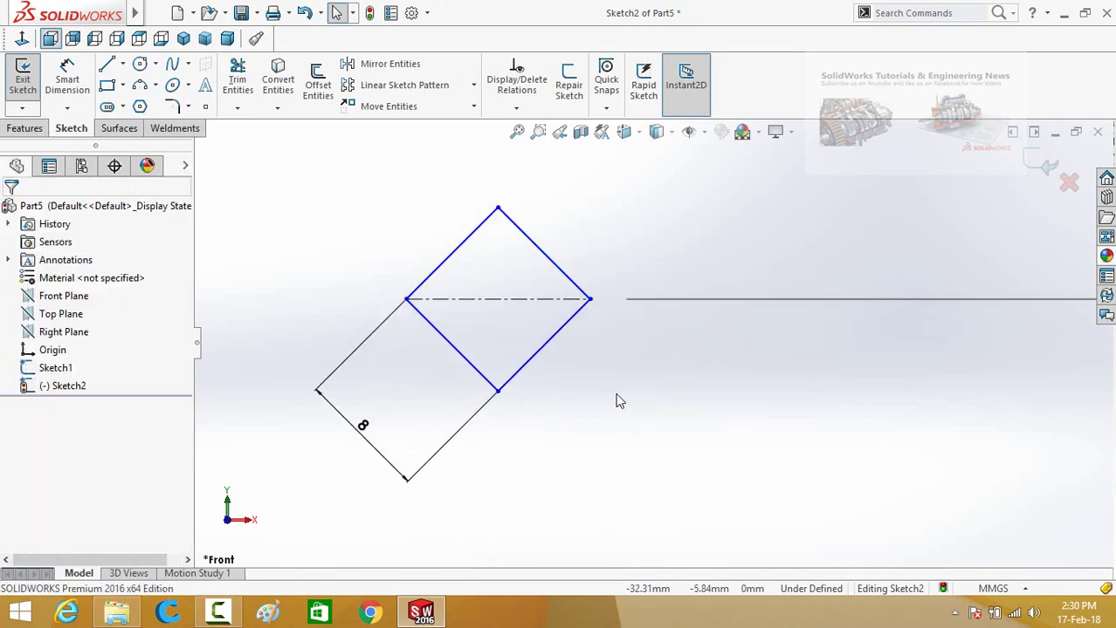
scroll(617, 399, "up", 3)
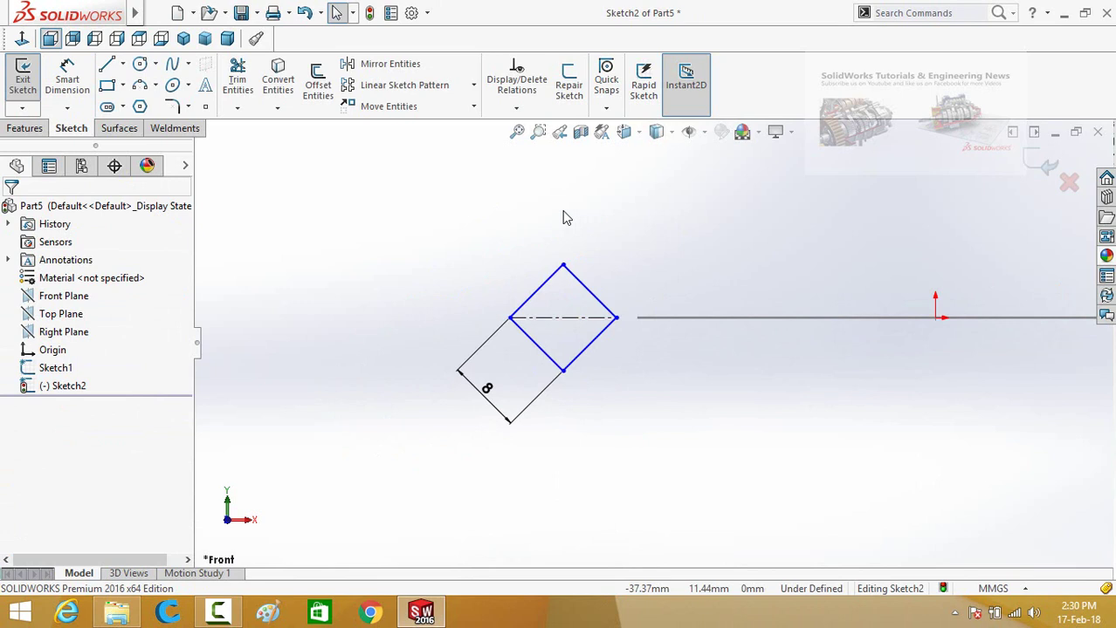
scroll(548, 184, "down", 1)
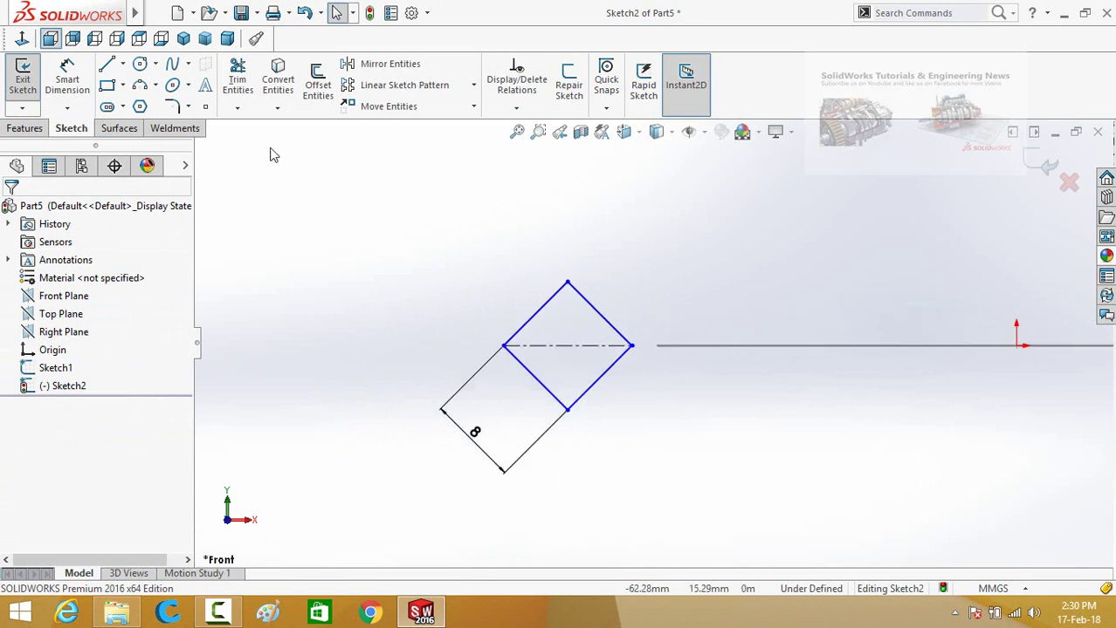
Step: Place a sketch point on the path line and make it Fixed
left_click(204, 108)
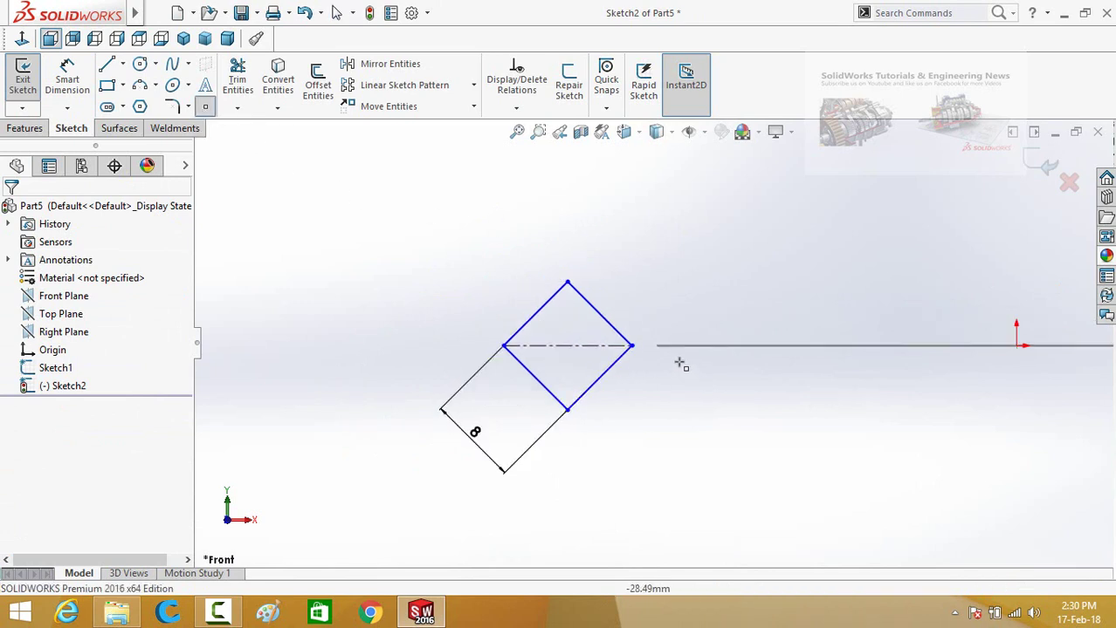
scroll(634, 335, "down", 2)
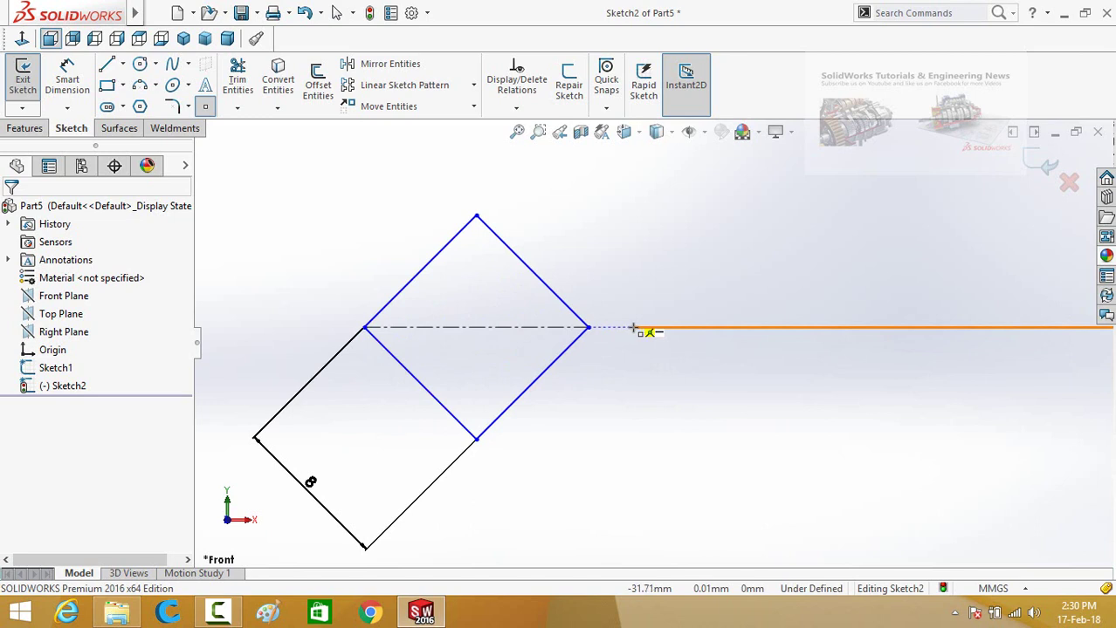
left_click(632, 327)
key("Escape")
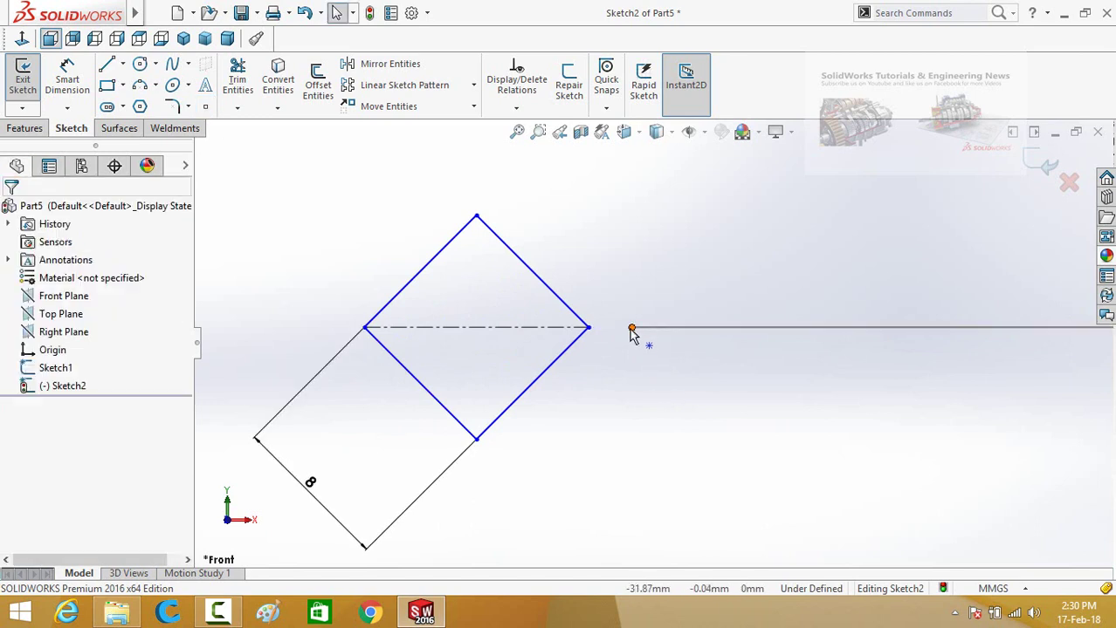
right_click(631, 331)
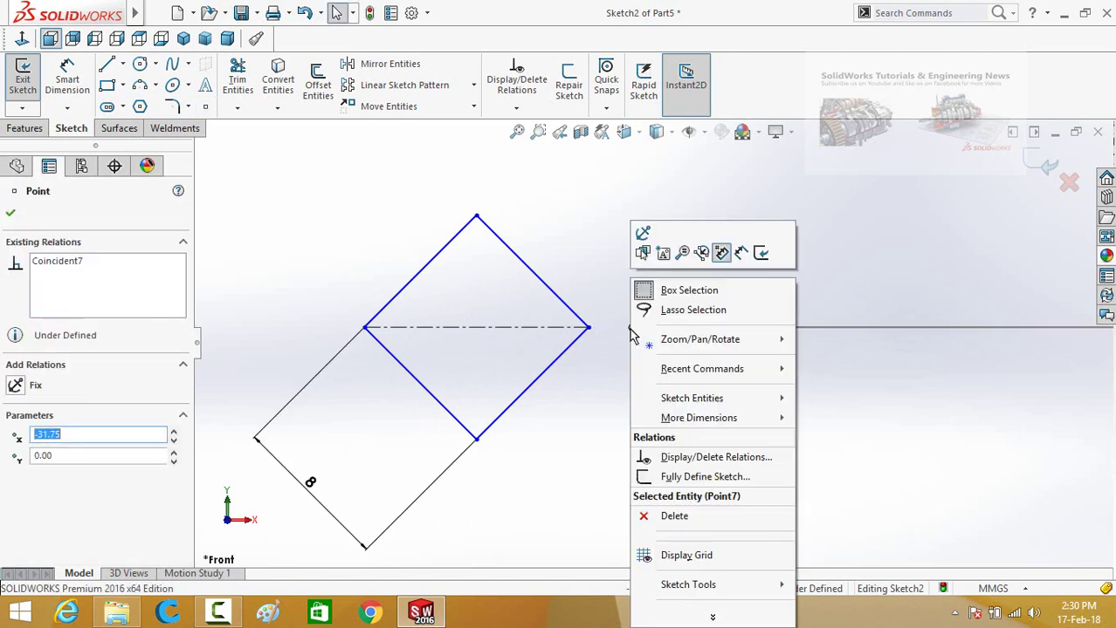
left_click(643, 233)
left_click(643, 407)
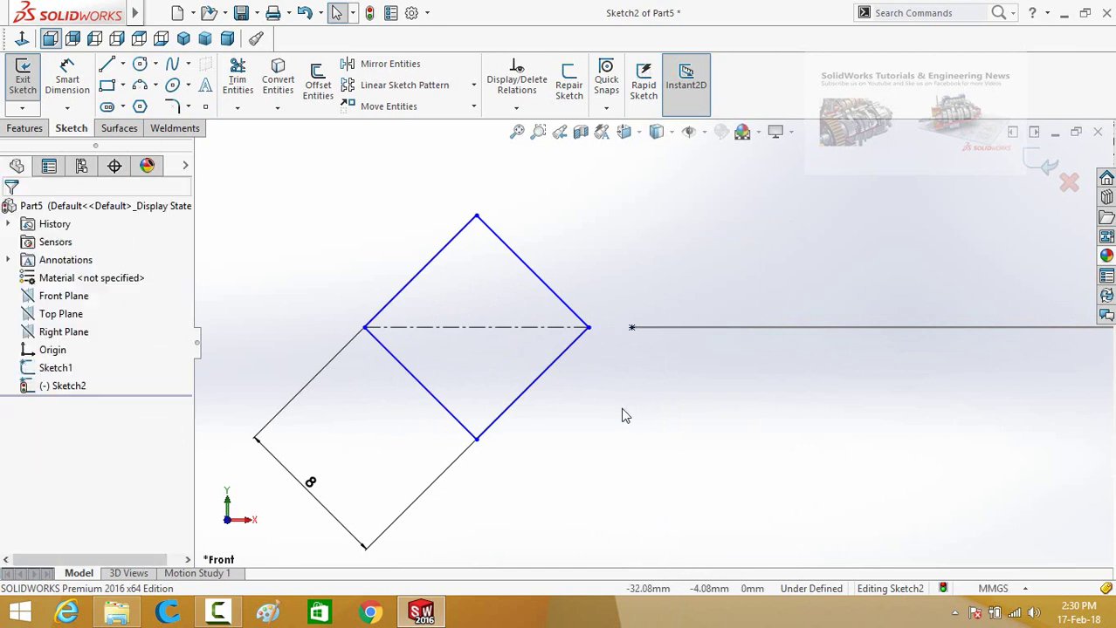
Step: Make the centerline's midpoint coincident with the fixed point
left_click(475, 329)
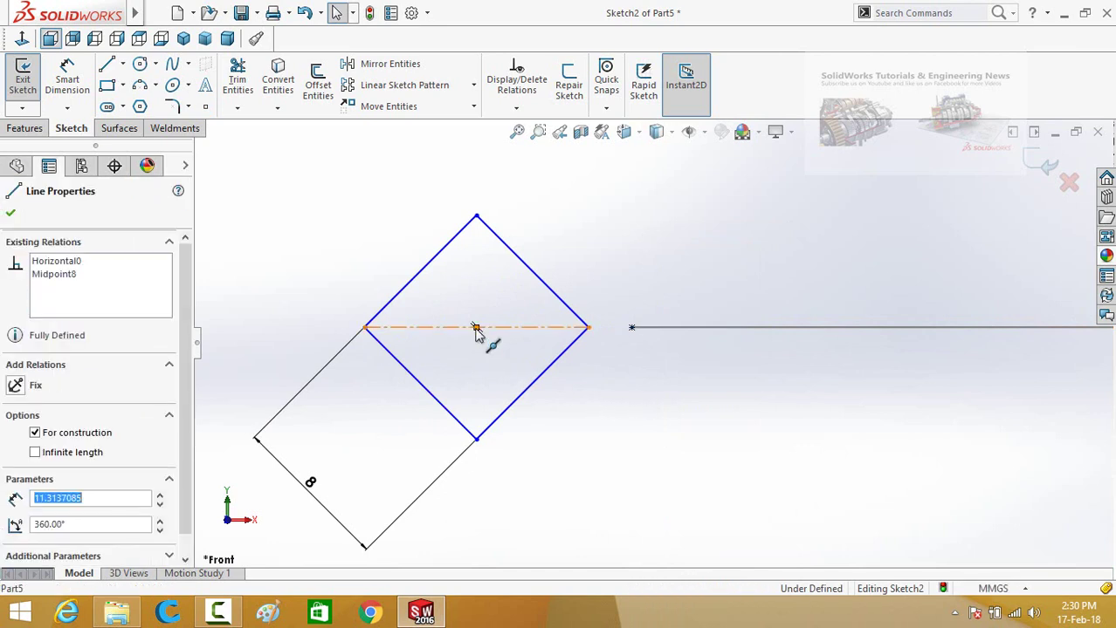
left_click(632, 330)
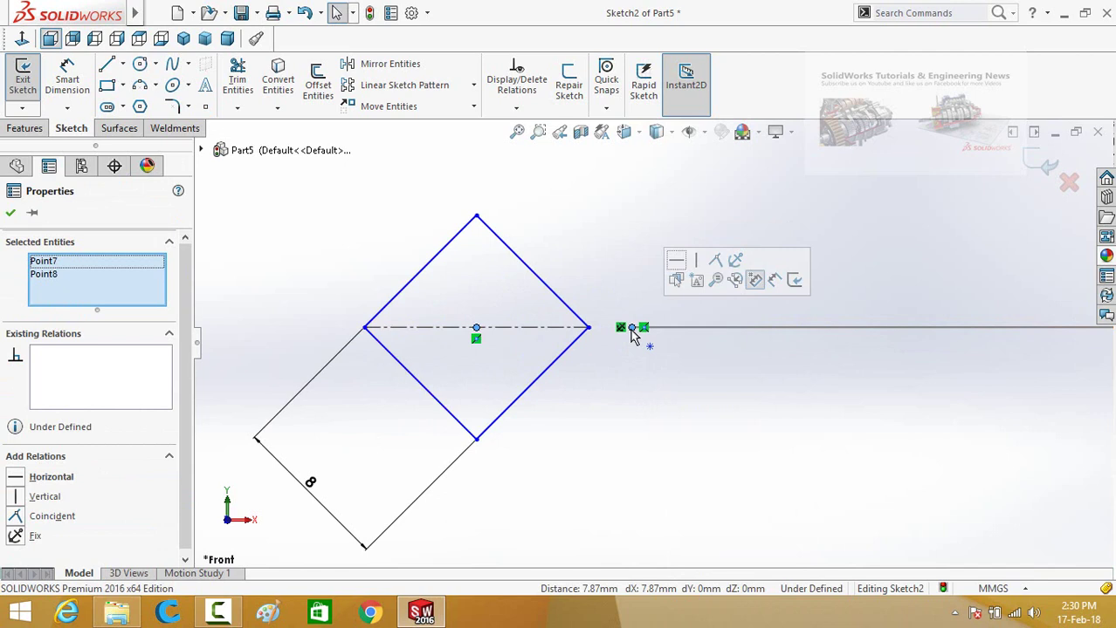
left_click(714, 262)
left_click(735, 446)
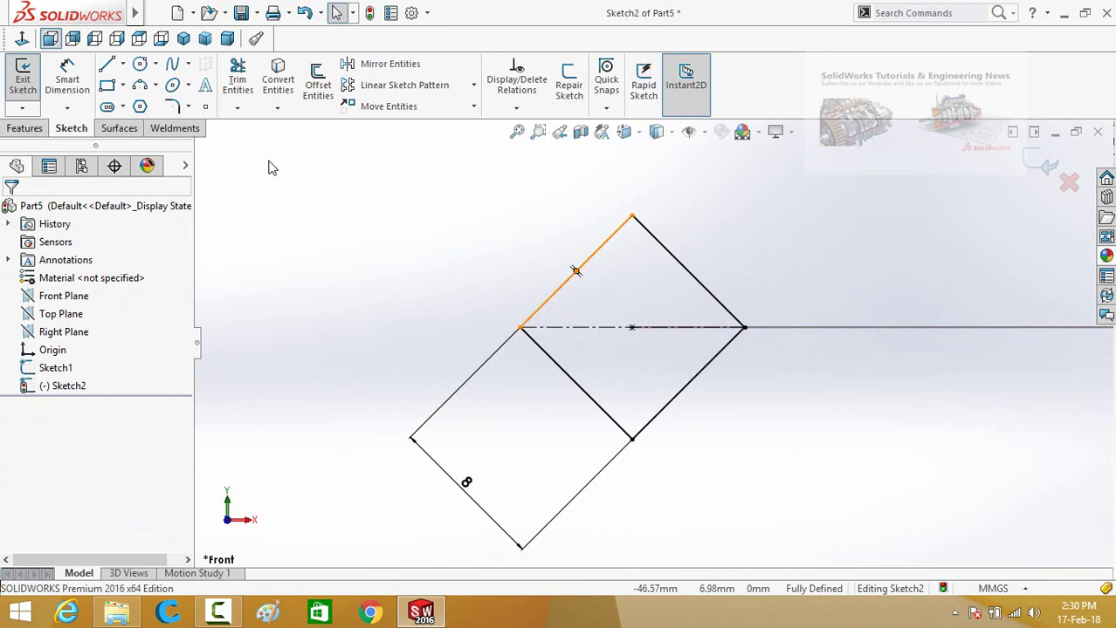
Step: Fillet the diamond's left, top, right and bottom corners at R1.50, accepting relation warnings
left_click(174, 107)
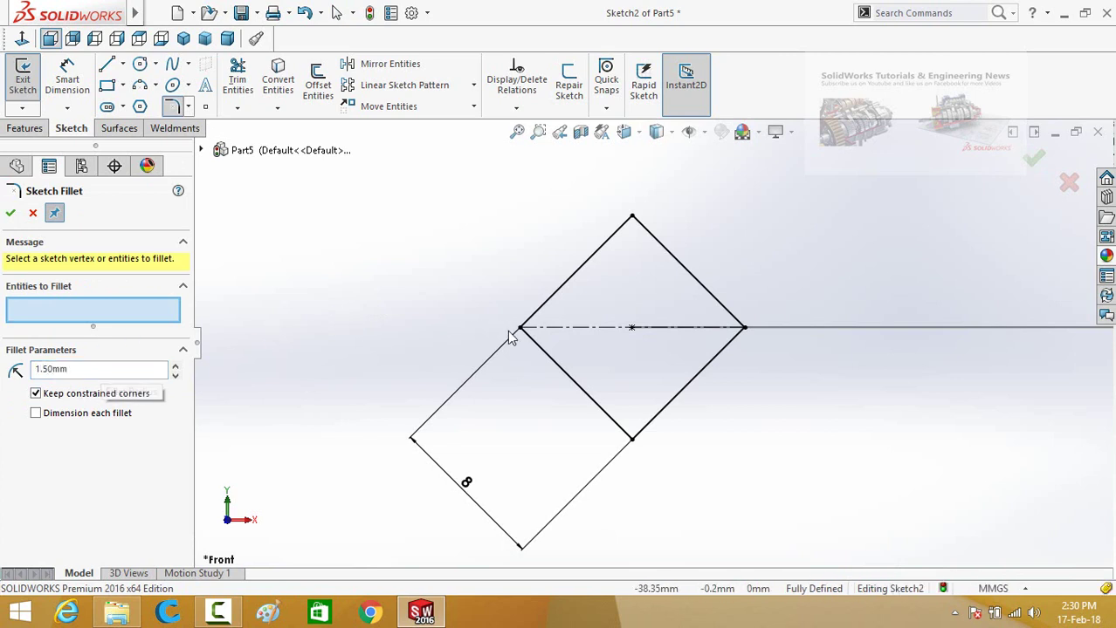
left_click(537, 316)
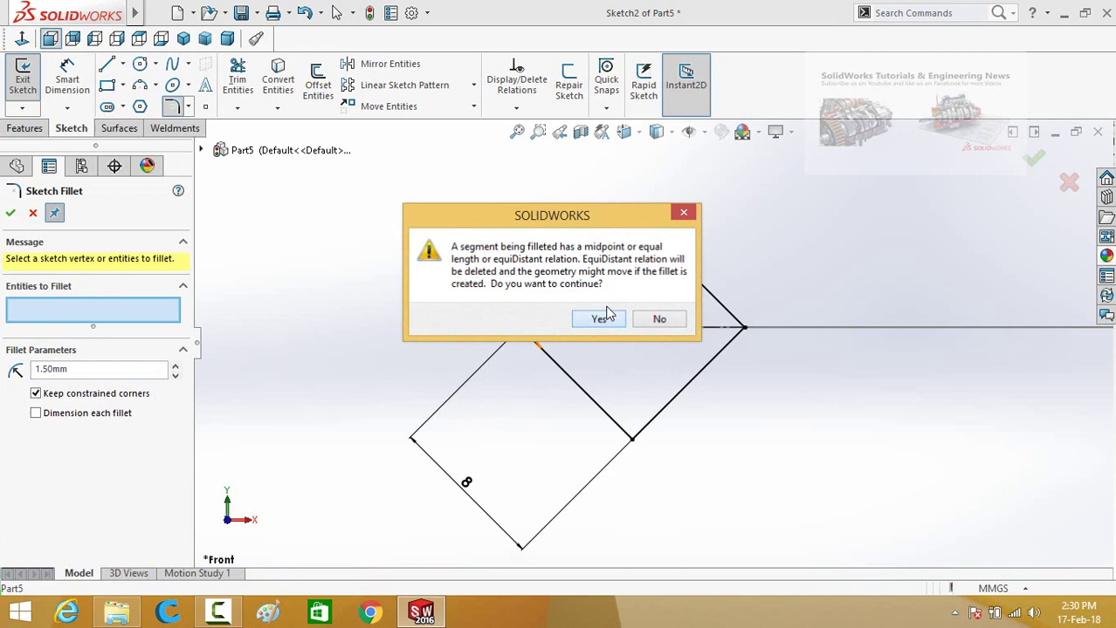
left_click(602, 317)
left_click(631, 215)
left_click(588, 285)
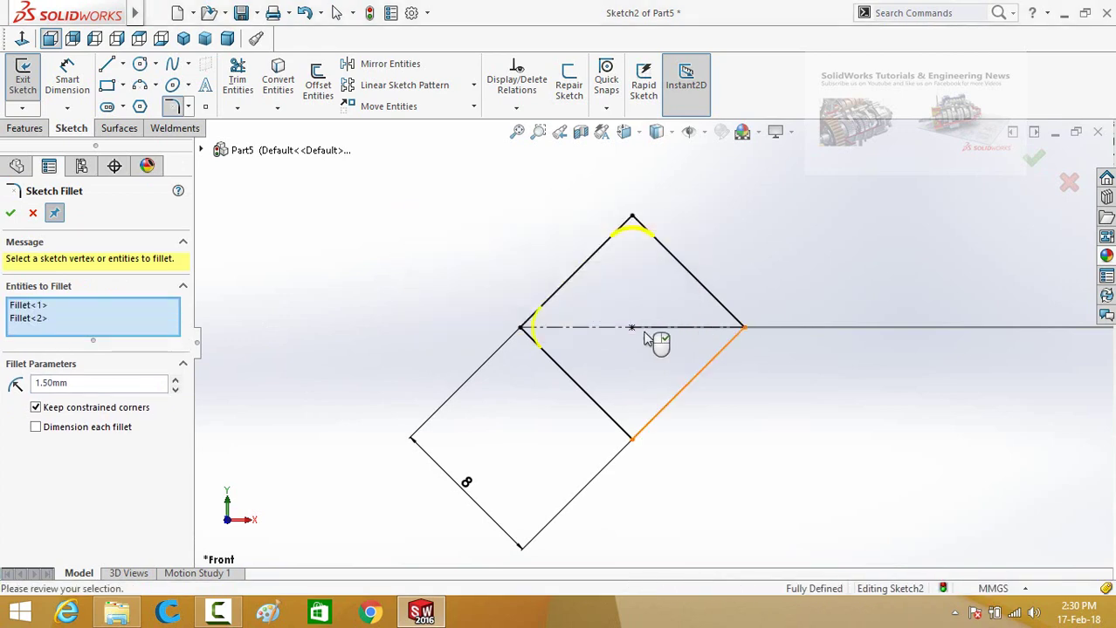
left_click(745, 330)
left_click(598, 317)
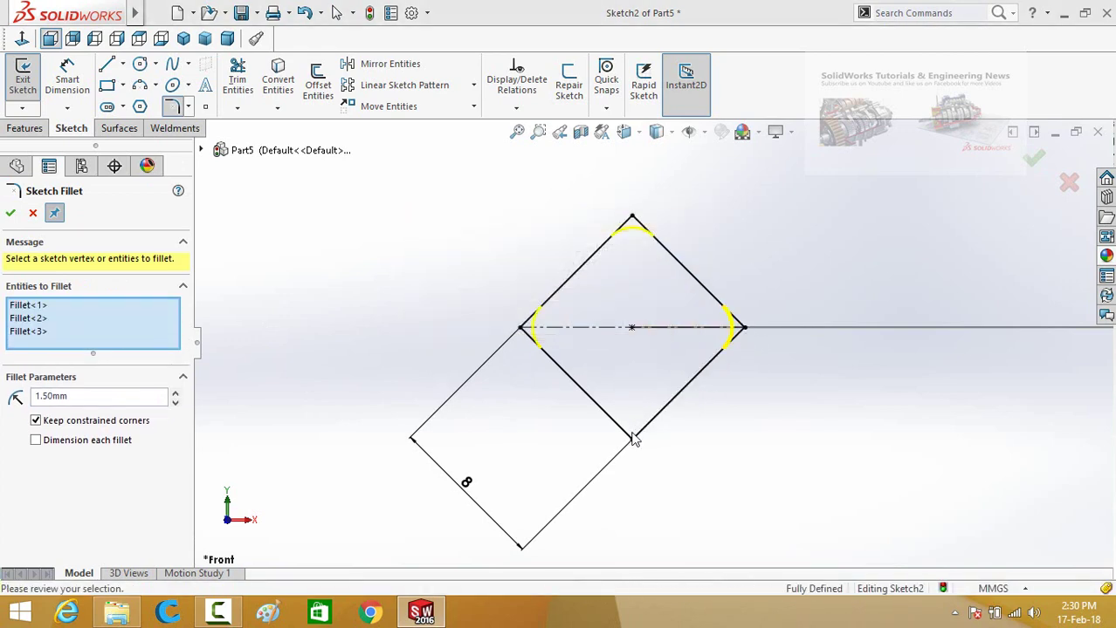
left_click(633, 440)
Step: Confirm the four corner fillets, then zoom and tilt to view the profile and circular path
key("z")
key("z")
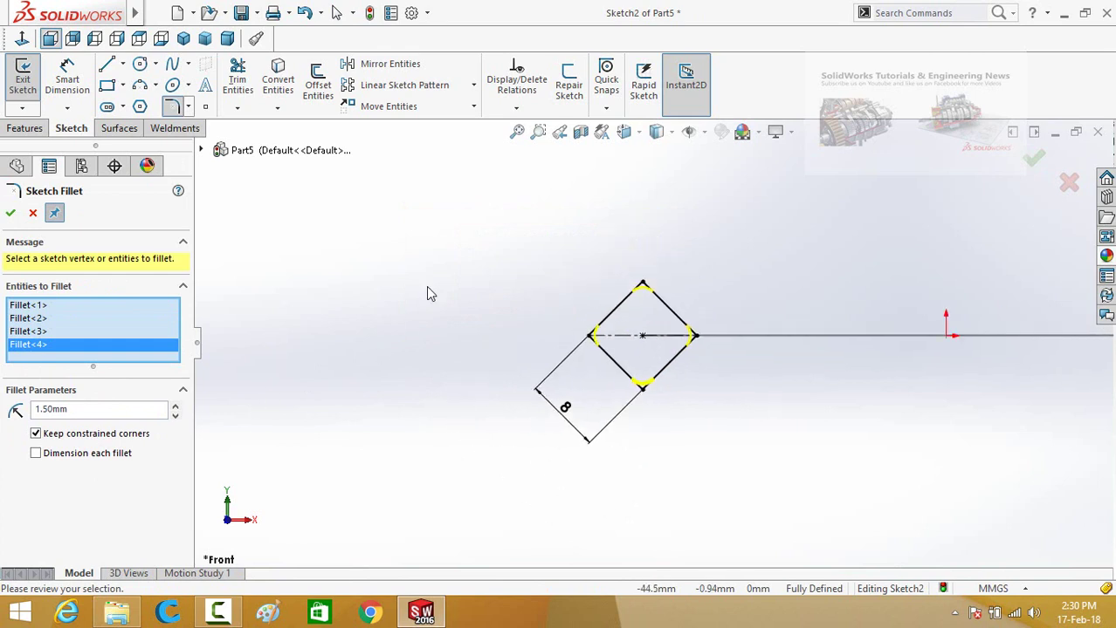
middle_click_drag(426, 286, 476, 332)
key("z")
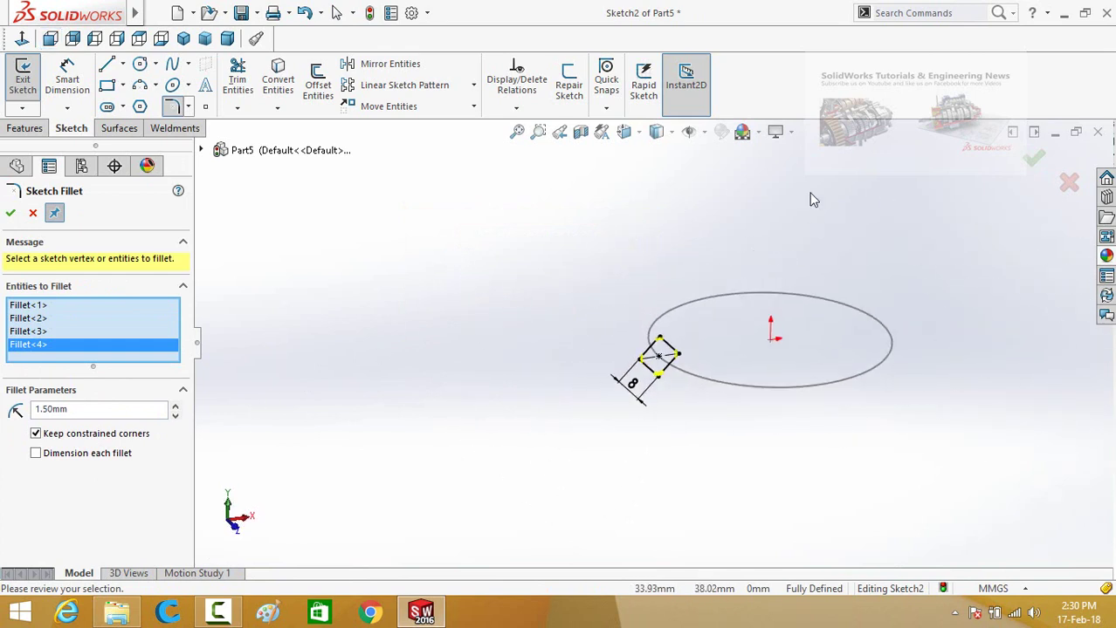
left_click(11, 216)
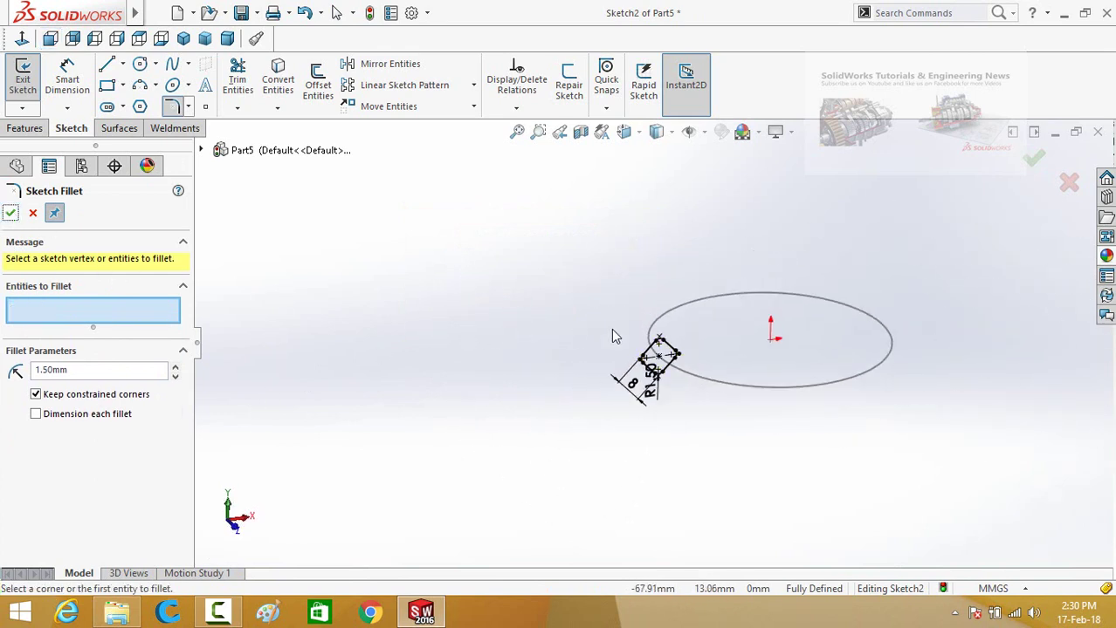
scroll(611, 353, "down", 3)
left_click(10, 212)
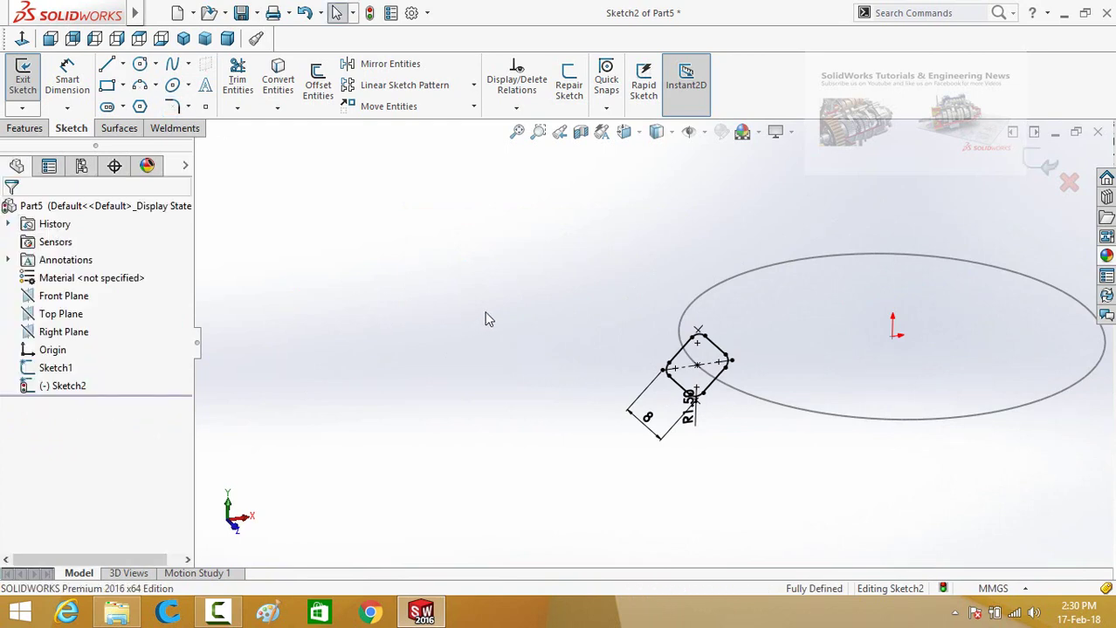
middle_click_drag(501, 291, 498, 249)
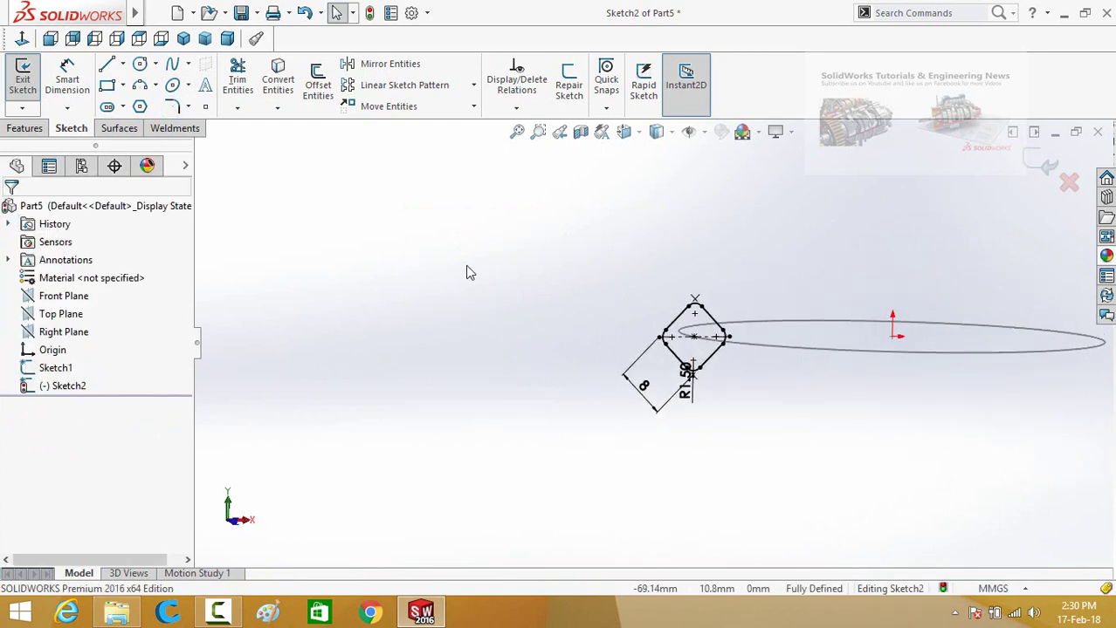
left_click(24, 131)
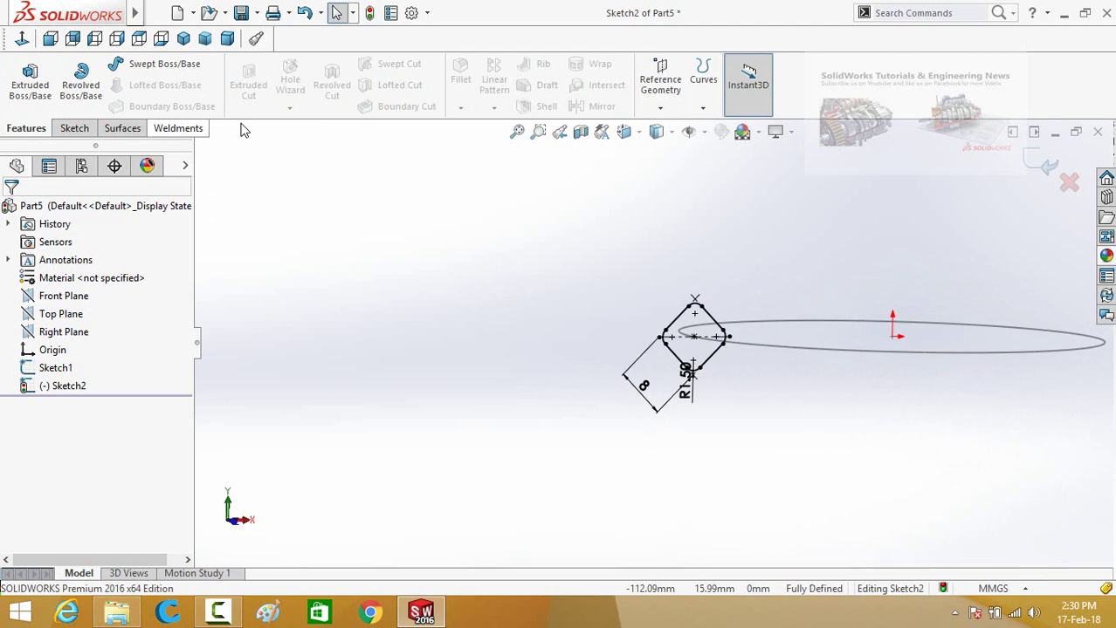
Step: Start a swept boss with Sketch2 as the profile and Sketch1's circle as the path
left_click(136, 69)
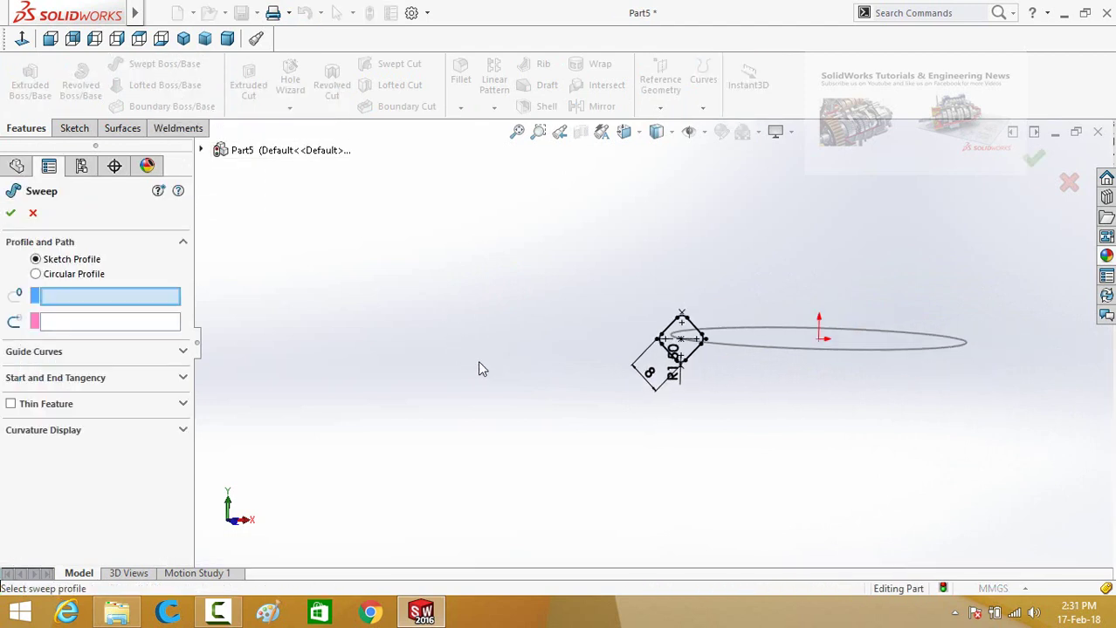
middle_click_drag(478, 360, 614, 279)
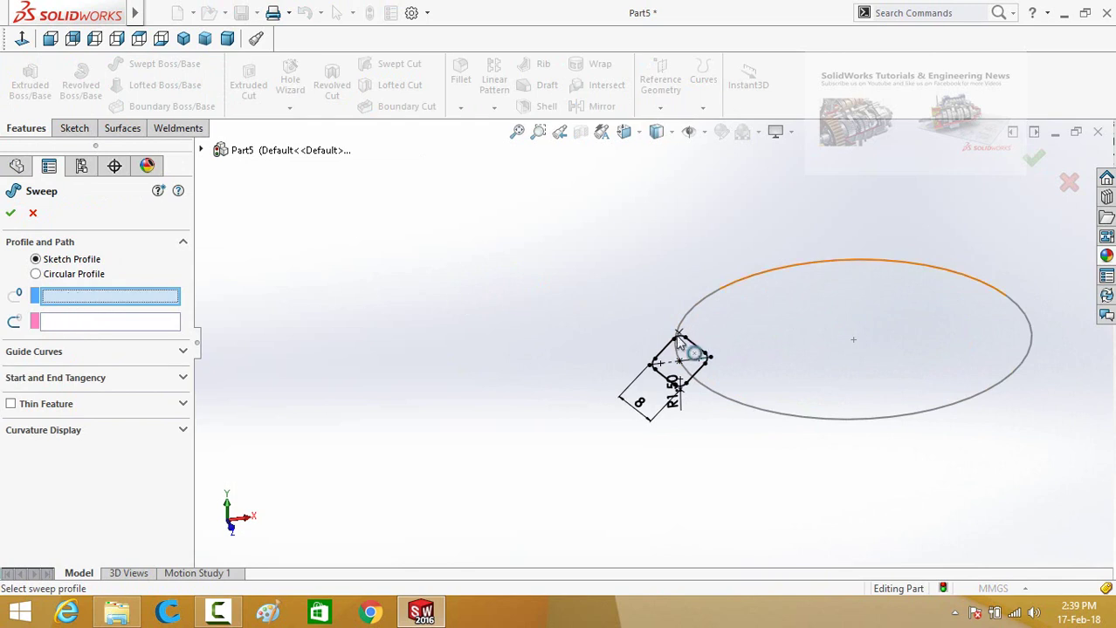
scroll(680, 343, "down", 2)
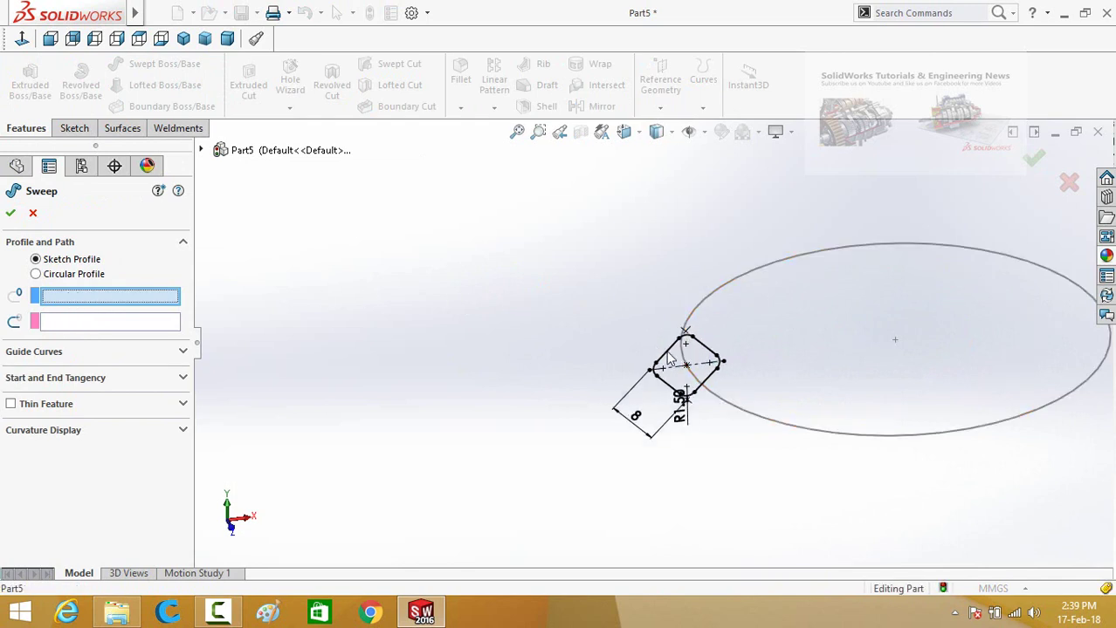
left_click(669, 358)
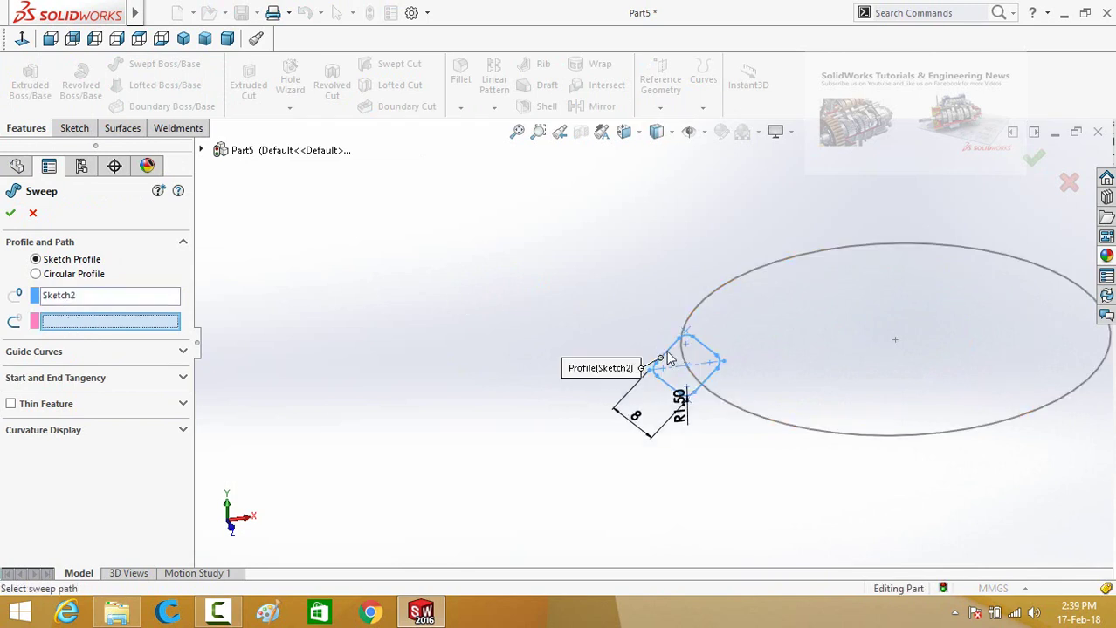
left_click(708, 305)
scroll(616, 358, "up", 4)
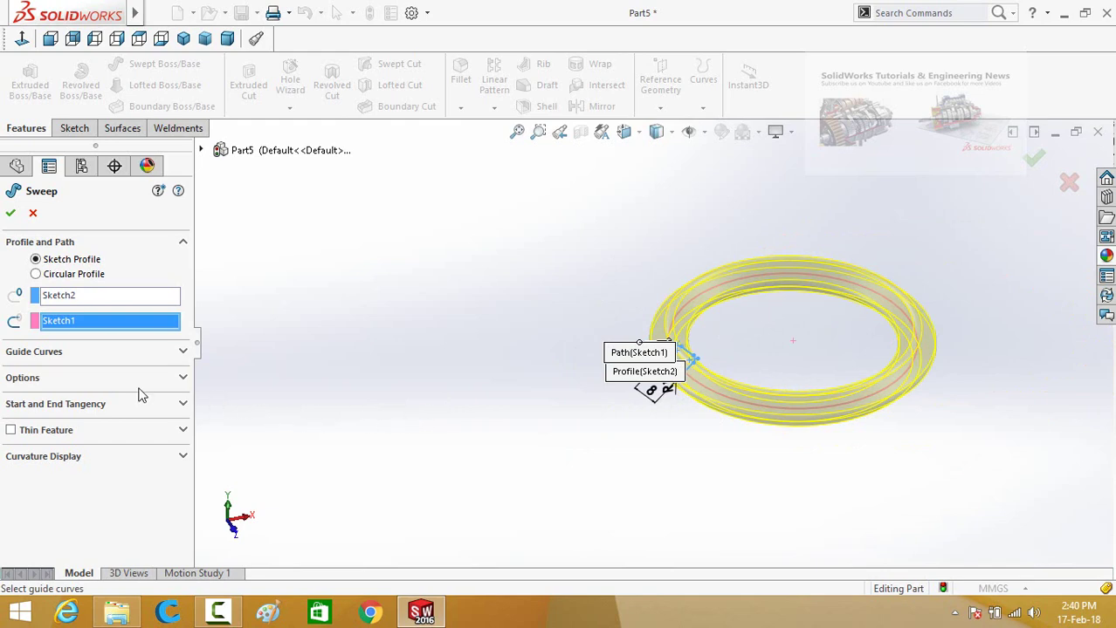
Step: Give the sweep a specified profile twist of 4 revolutions and accept it
left_click(21, 381)
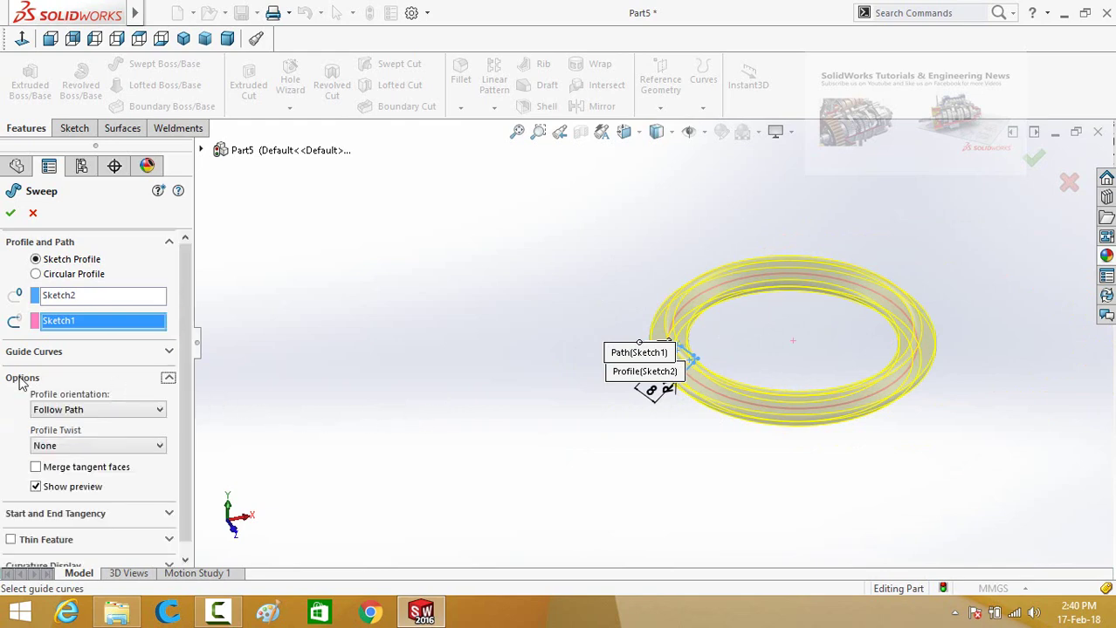
scroll(184, 402, "down", 1)
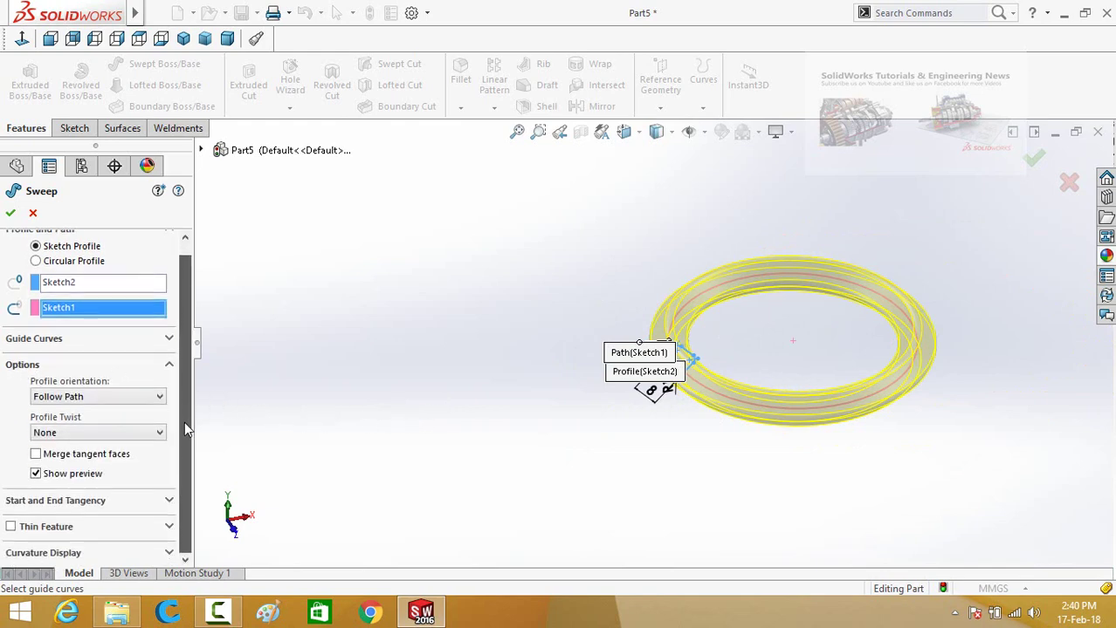
left_click(87, 433)
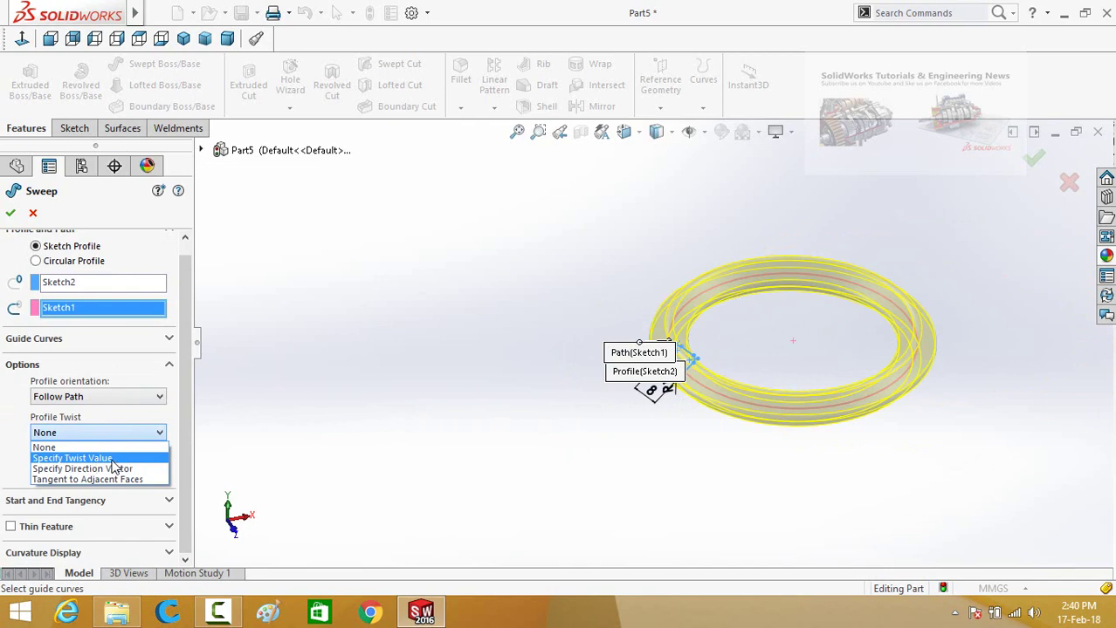
left_click(112, 459)
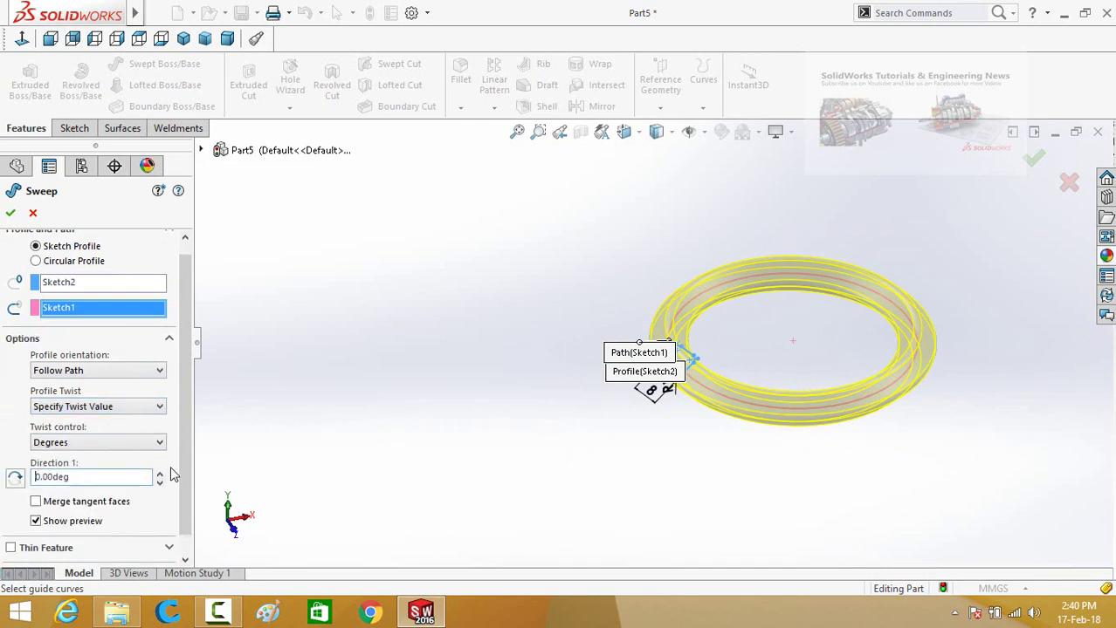
scroll(175, 489, "down", 1)
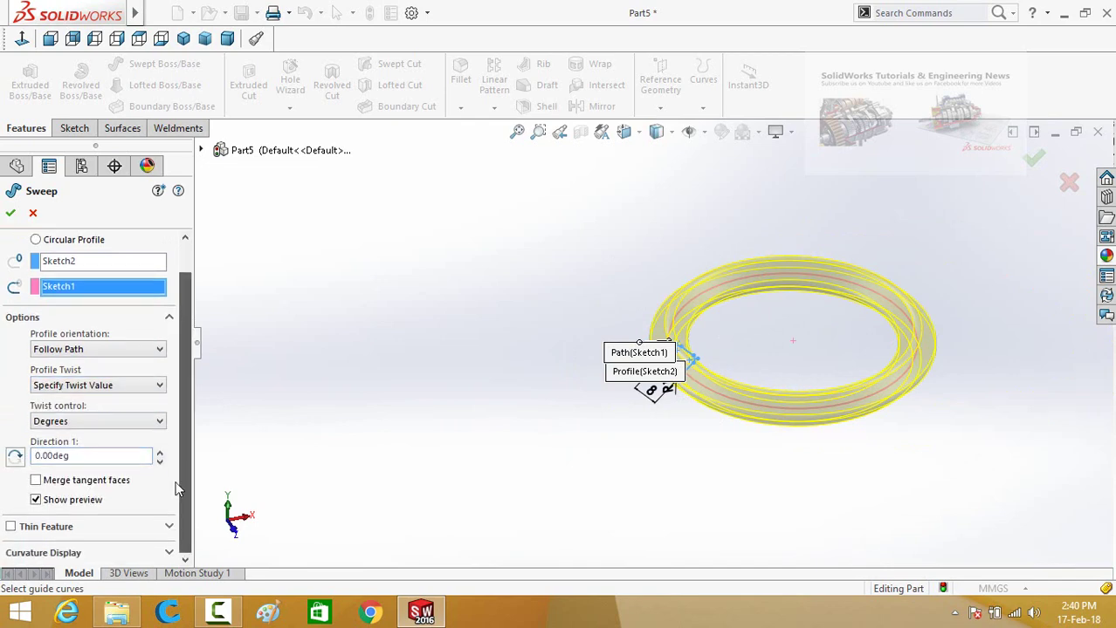
left_click(103, 421)
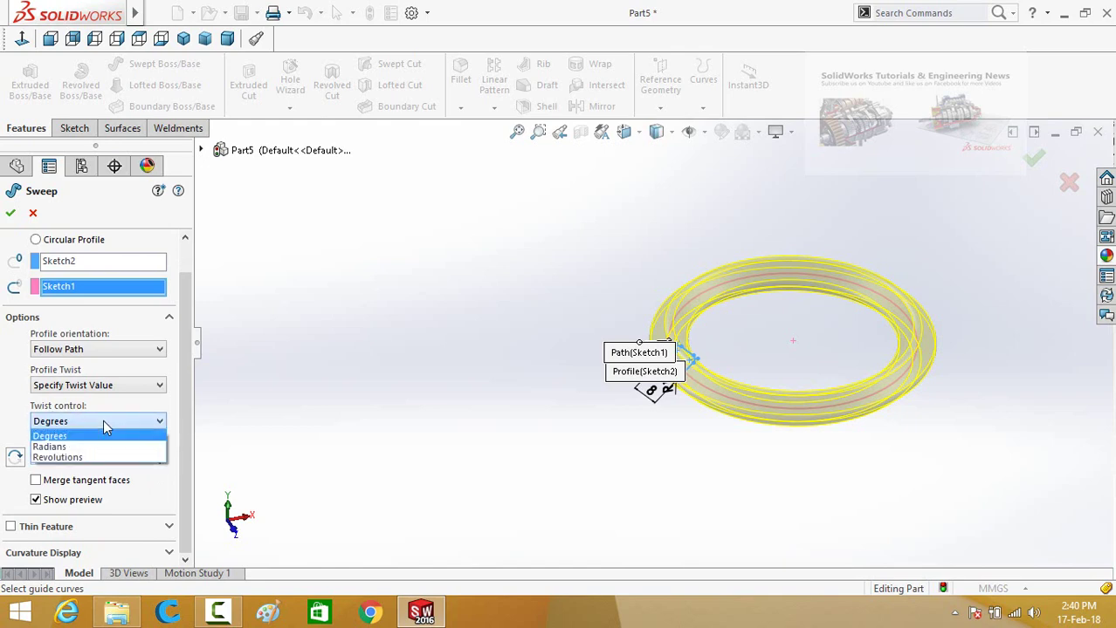
left_click(58, 457)
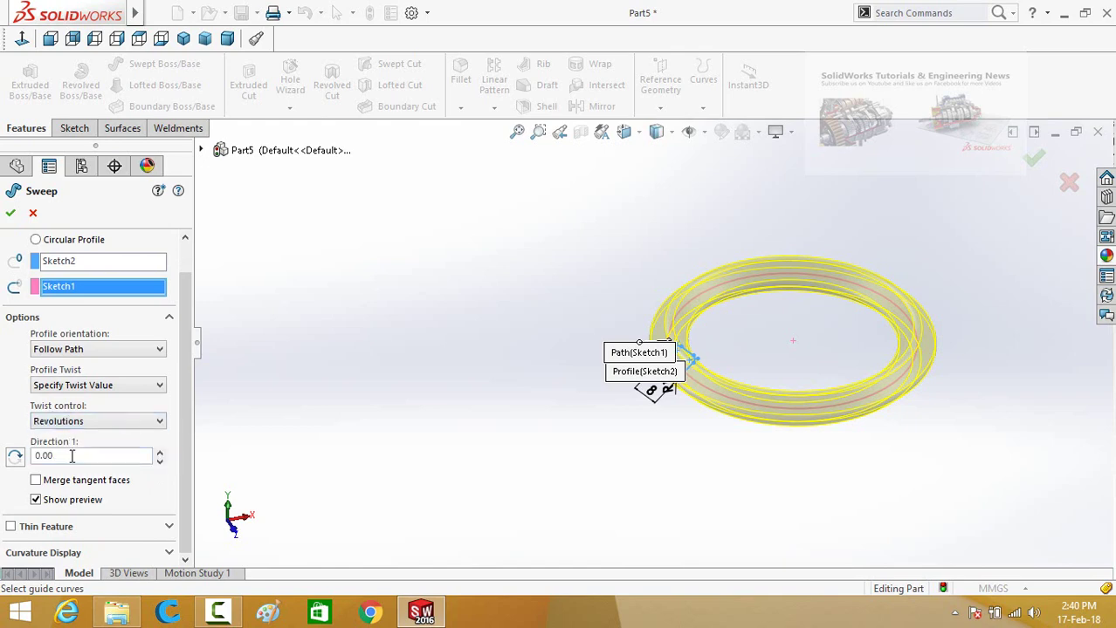
left_click_drag(61, 455, 17, 456)
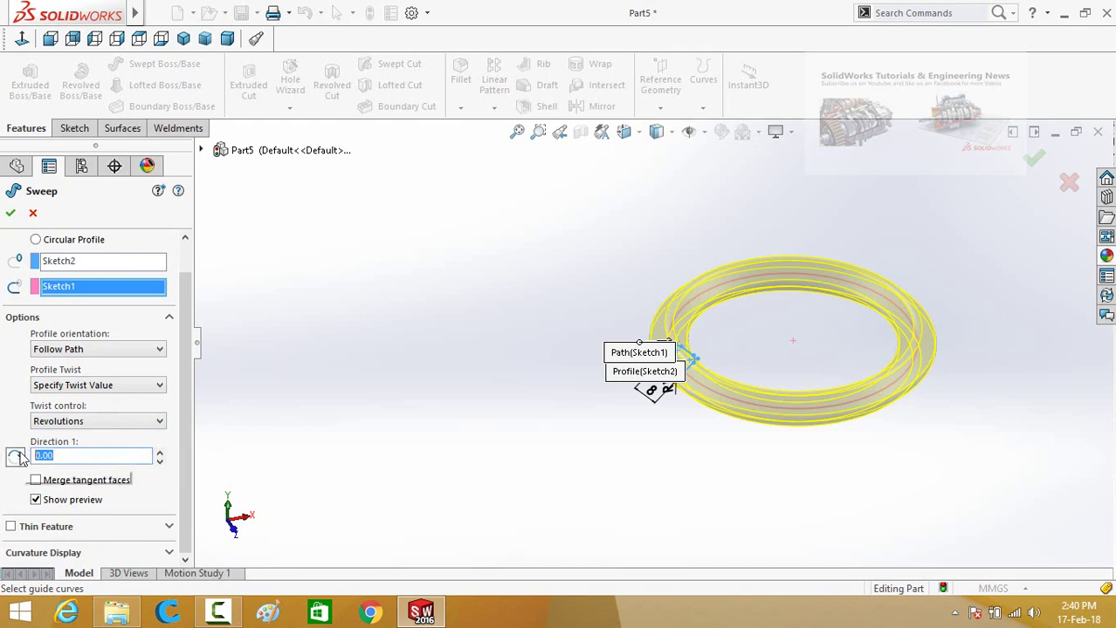
type("4")
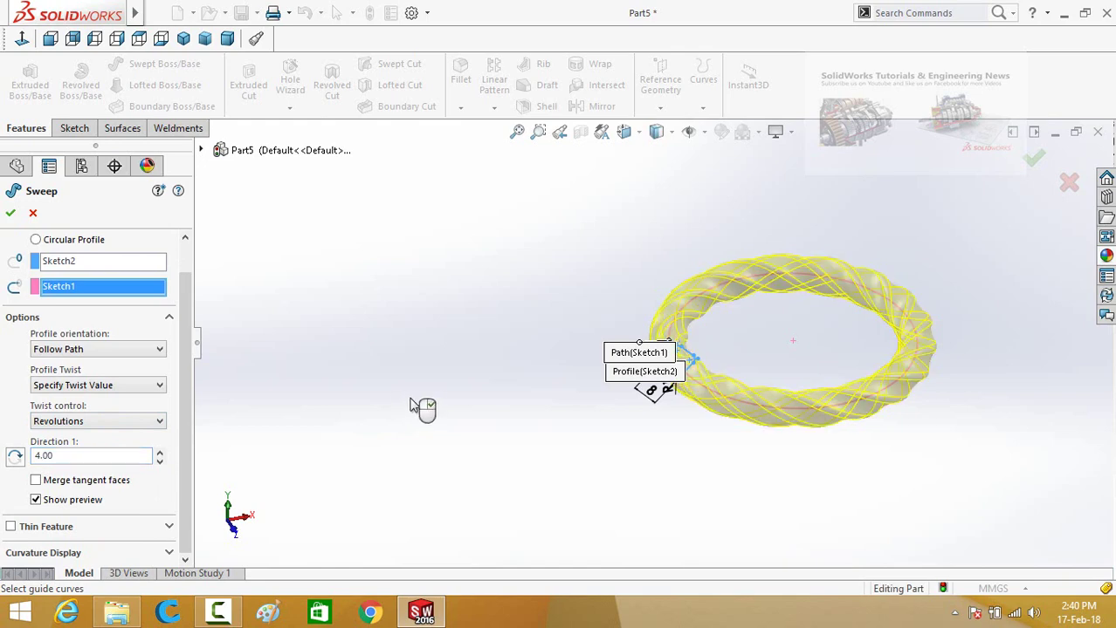
left_click(11, 218)
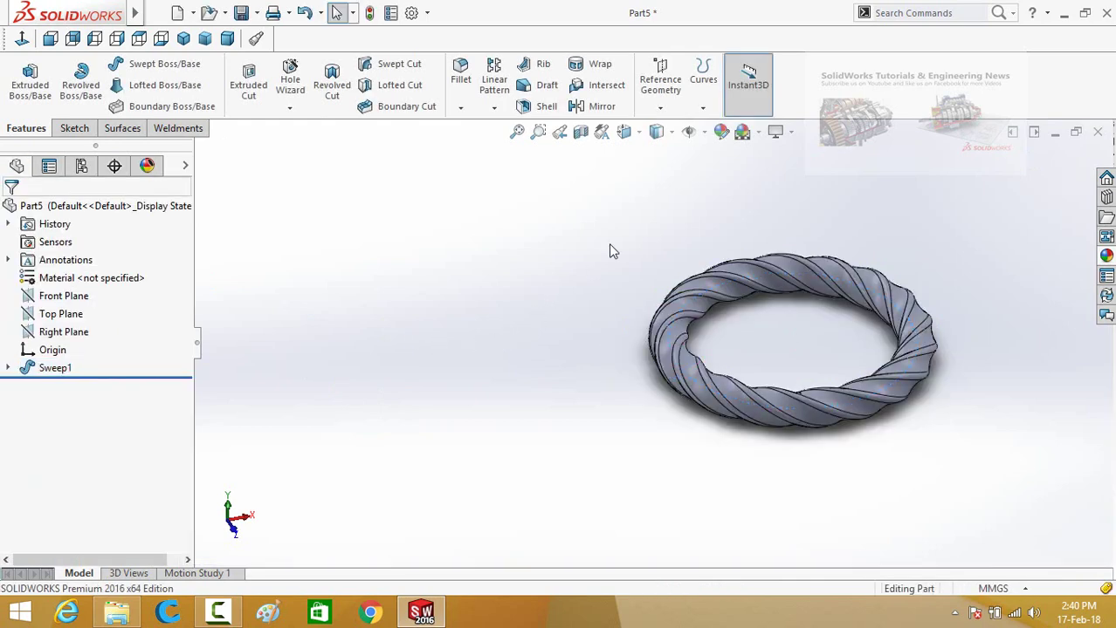
Step: Orbit the twisted ring to a near-front view, fit it and zoom out
mouse_move(610, 249)
middle_mouse_down()
mouse_move(562, 427)
mouse_move(662, 418)
mouse_move(715, 434)
mouse_move(677, 436)
mouse_move(592, 357)
mouse_move(517, 317)
mouse_move(533, 370)
mouse_move(558, 356)
middle_mouse_up()
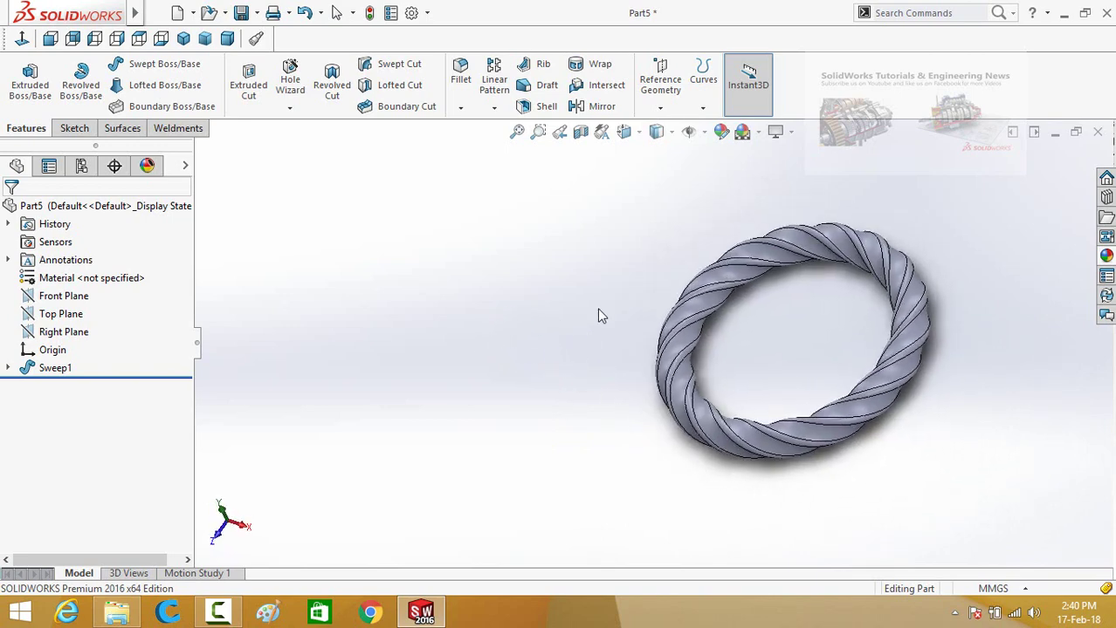
key("f")
scroll(966, 489, "up", 2)
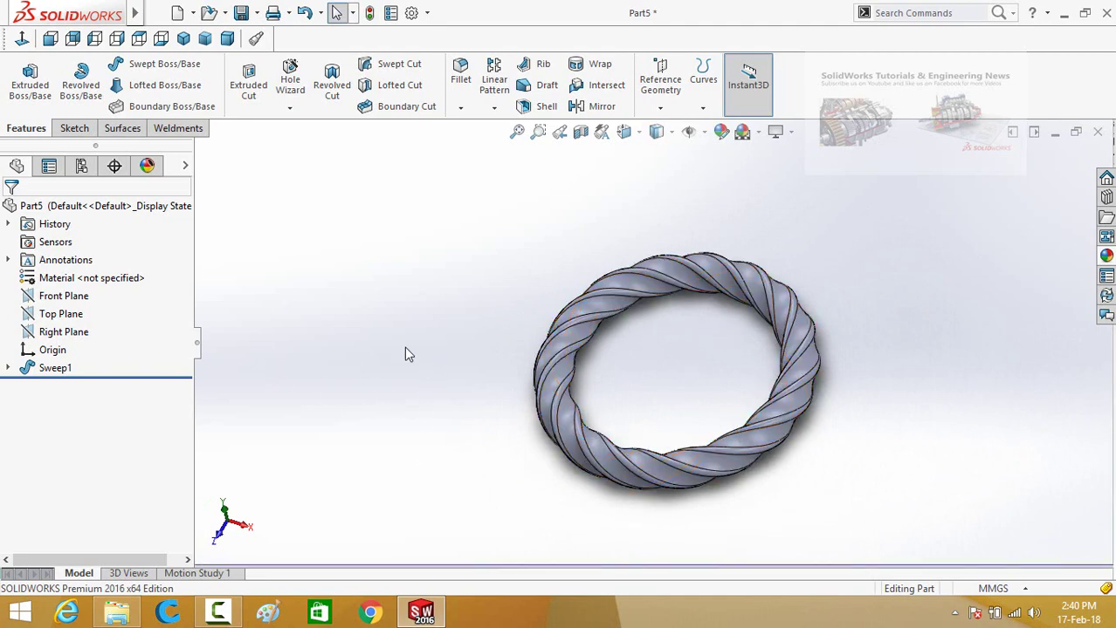
Step: Apply Pure Gold from the Other Metals category as the part's material
right_click(53, 286)
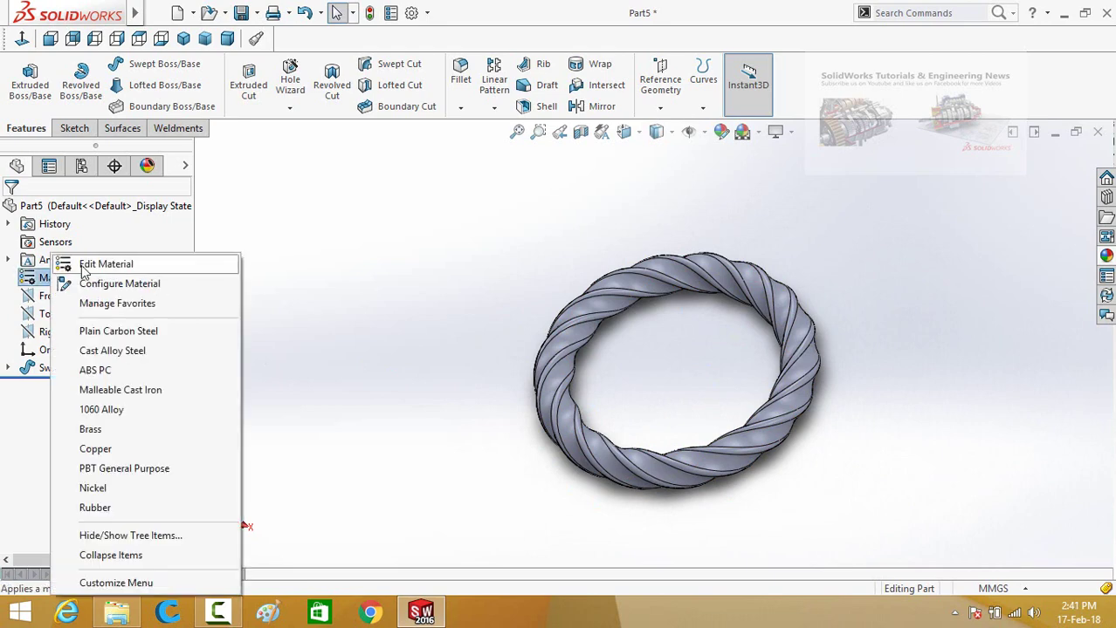
left_click(83, 268)
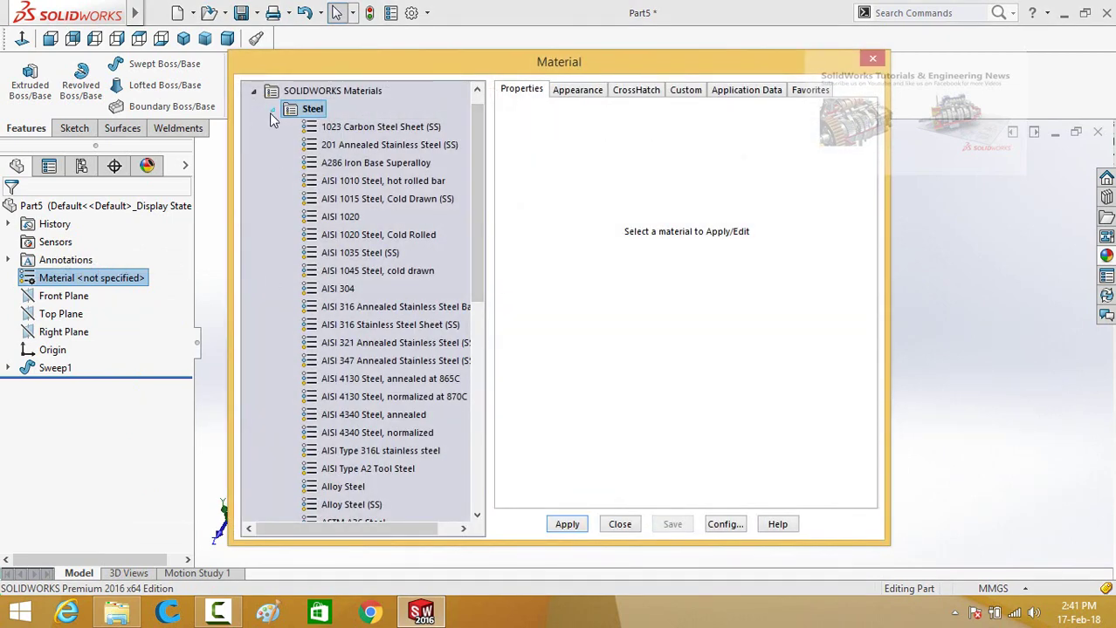
left_click_drag(478, 171, 475, 382)
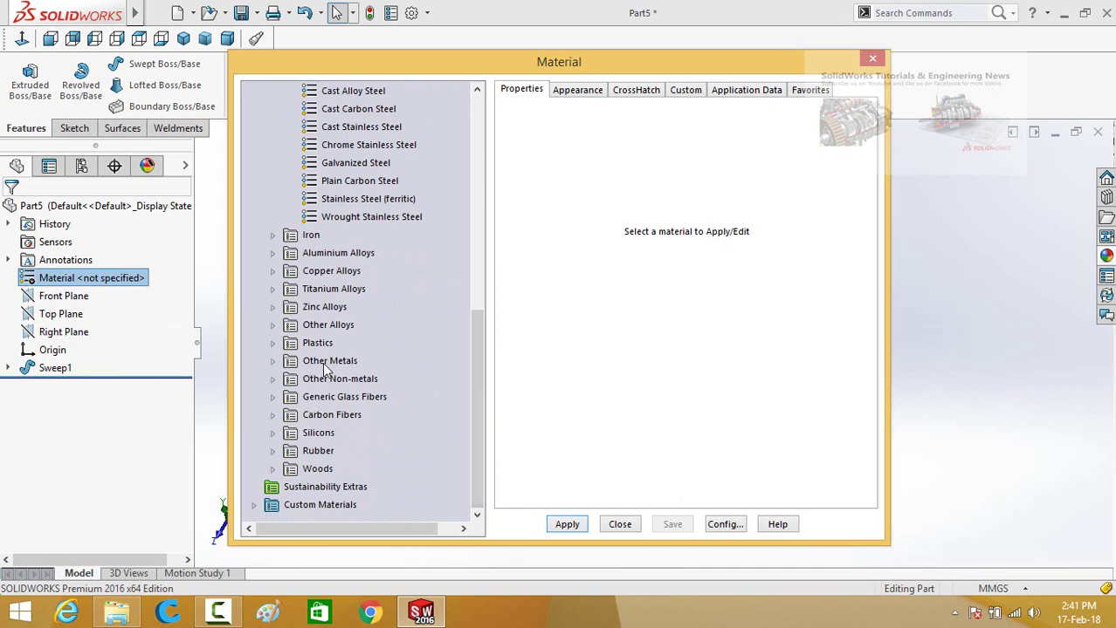
left_click(274, 362)
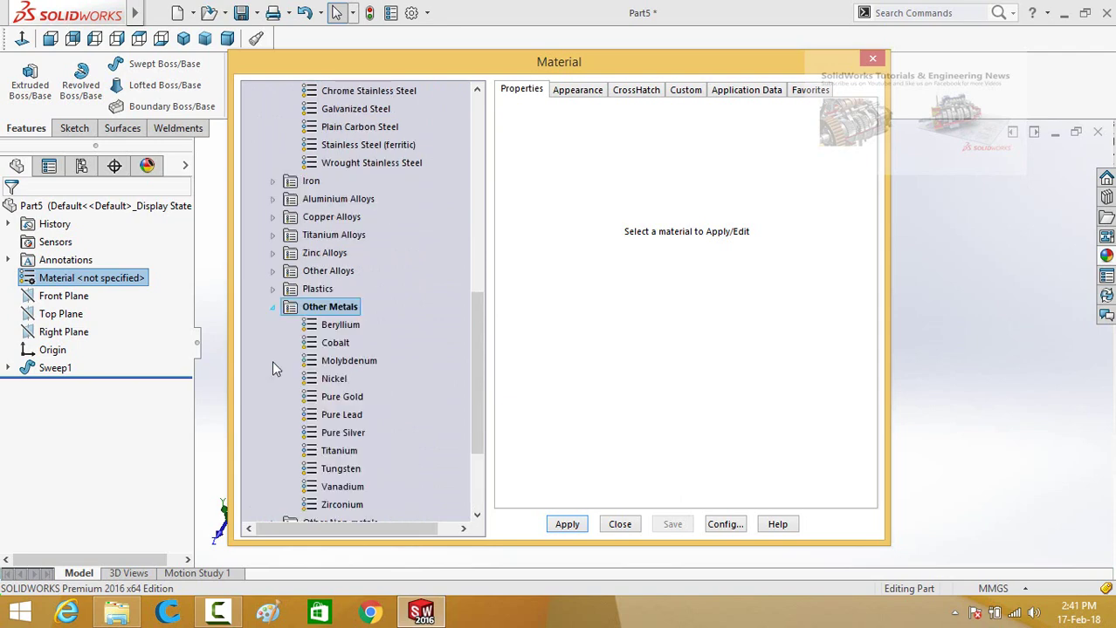
left_click(349, 401)
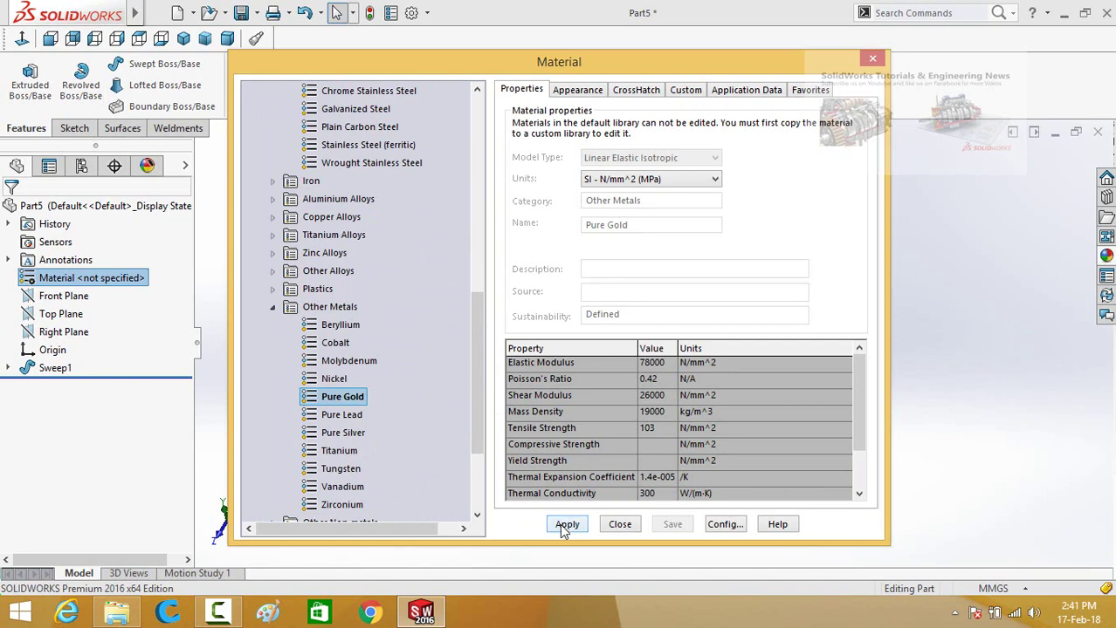
left_click(566, 525)
left_click(619, 524)
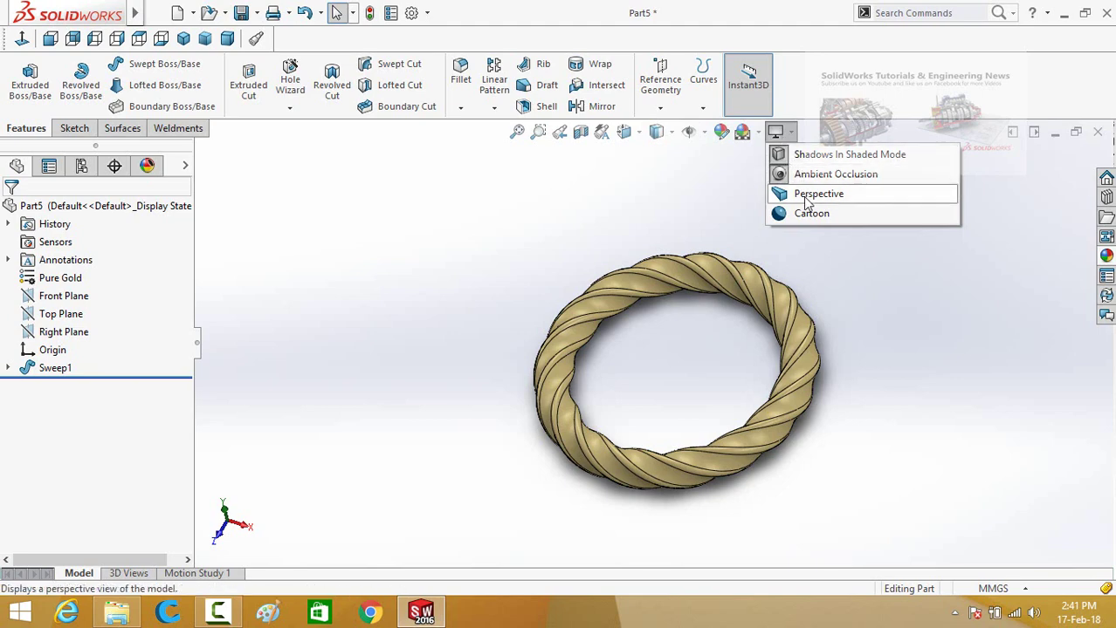
Step: Turn on perspective view and orbit the gold ring to a tilted angle
left_click(807, 194)
middle_click_drag(742, 375, 661, 400)
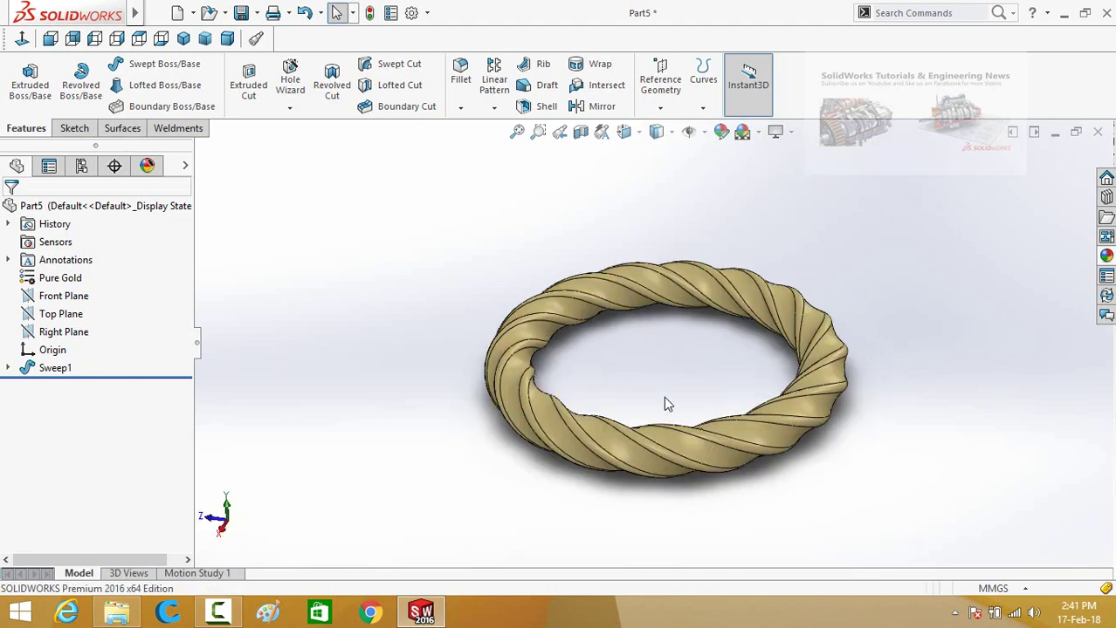